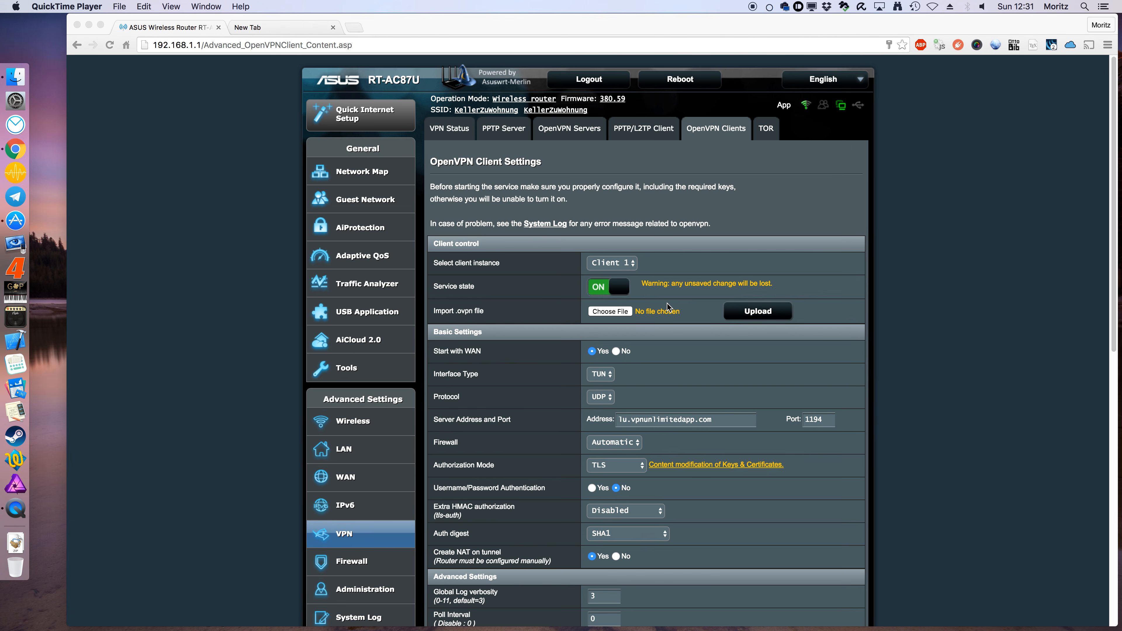
# Step: Review the OpenVPN client's control and basic settings, including its server address and port
pyautogui.scroll(-5, 668, 308)
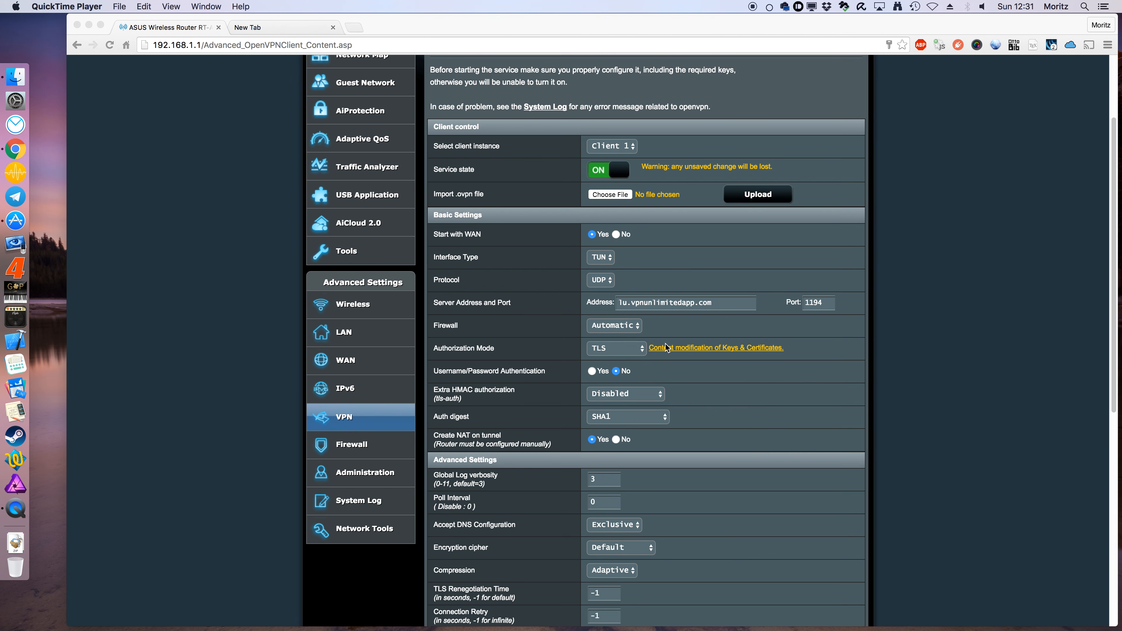
pyautogui.scroll(5, 632, 346)
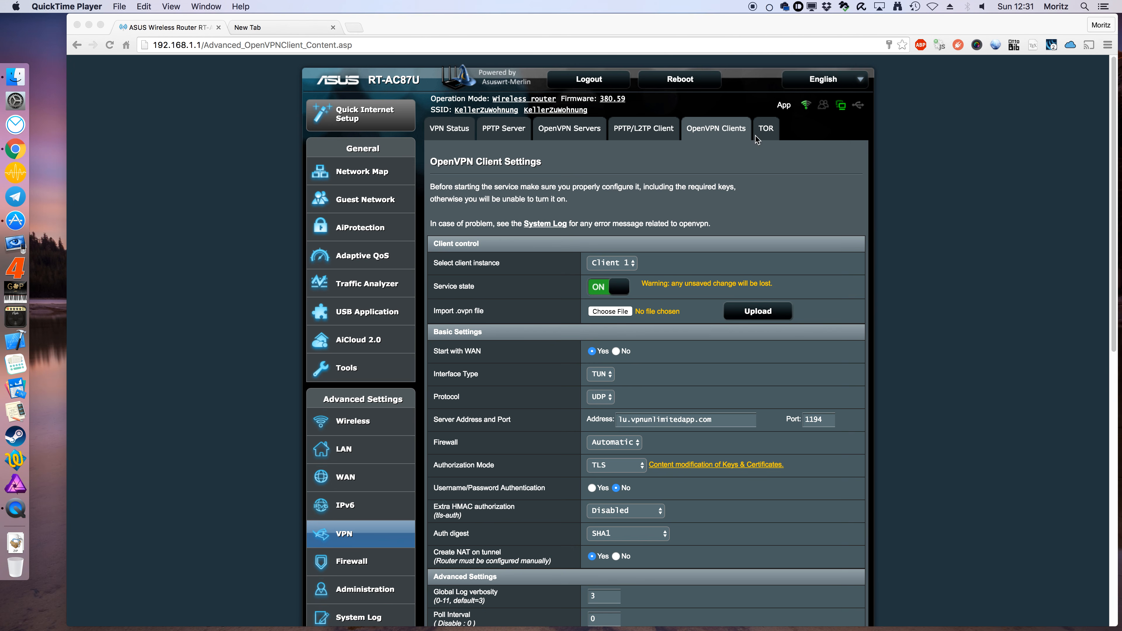
pyautogui.scroll(-5, 711, 134)
pyautogui.scroll(5, 715, 137)
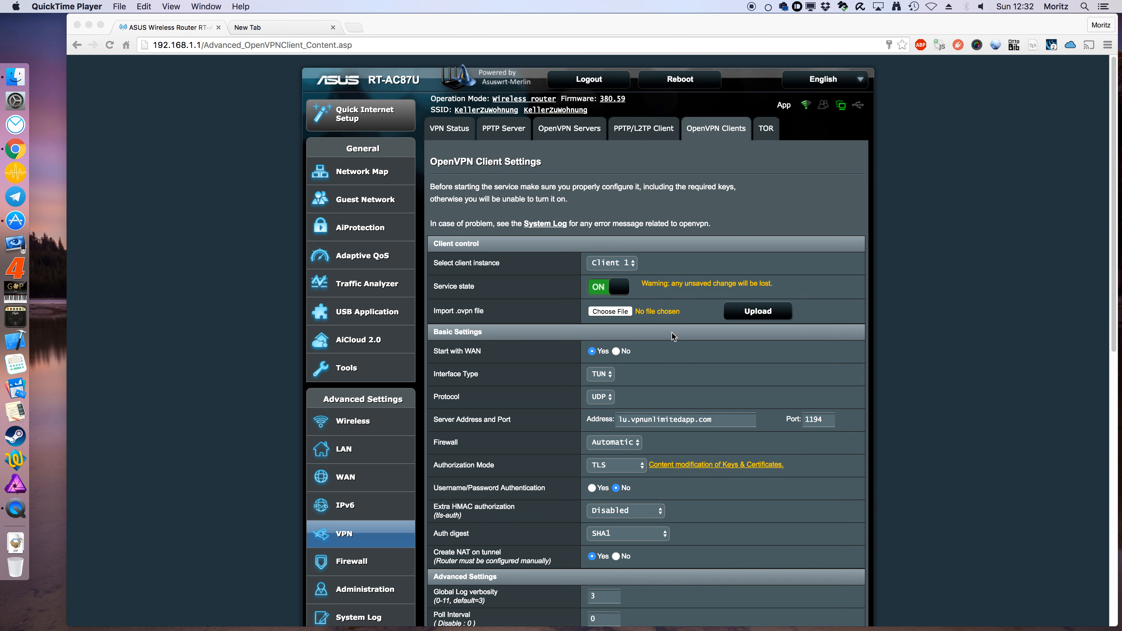
pyautogui.click(735, 424)
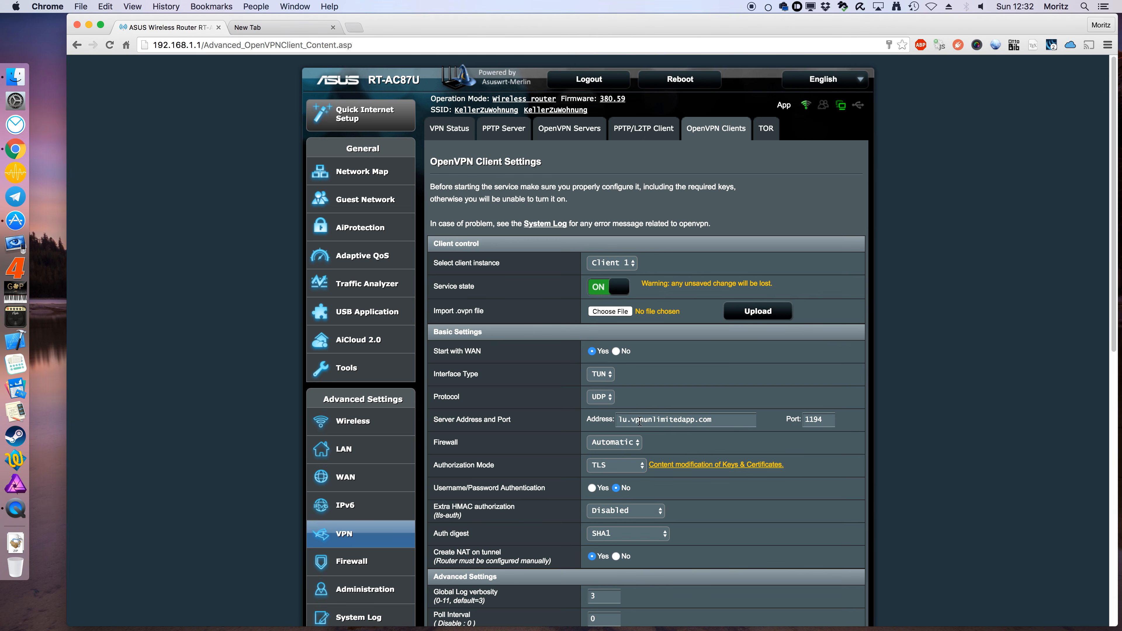
pyautogui.moveTo(695, 419); pyautogui.dragTo(643, 418)
pyautogui.click(726, 423)
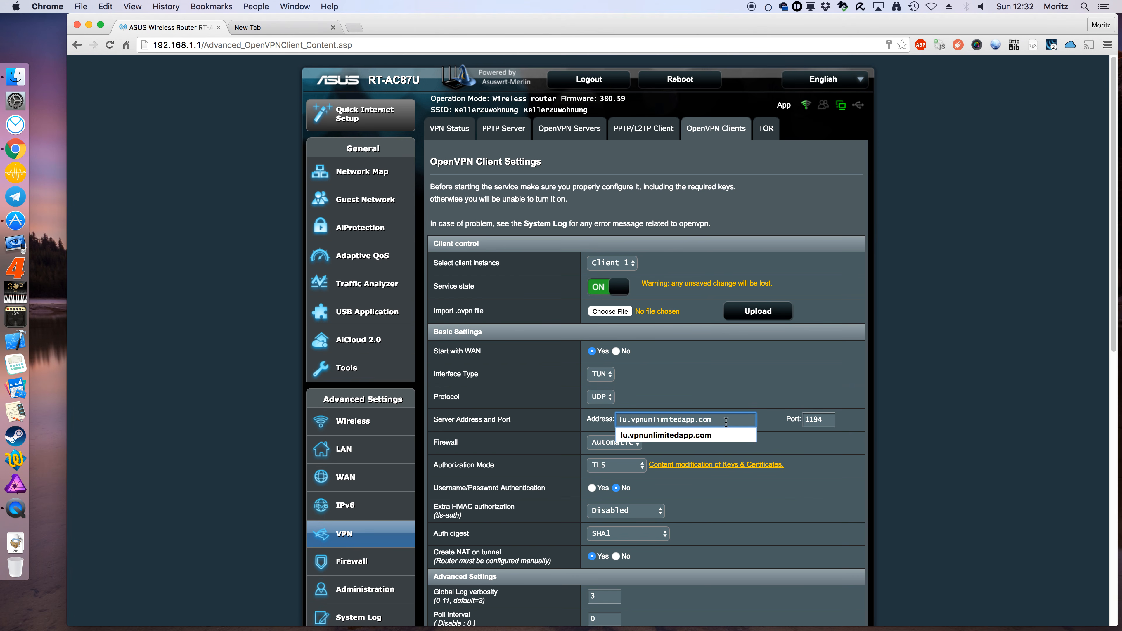
pyautogui.click(802, 449)
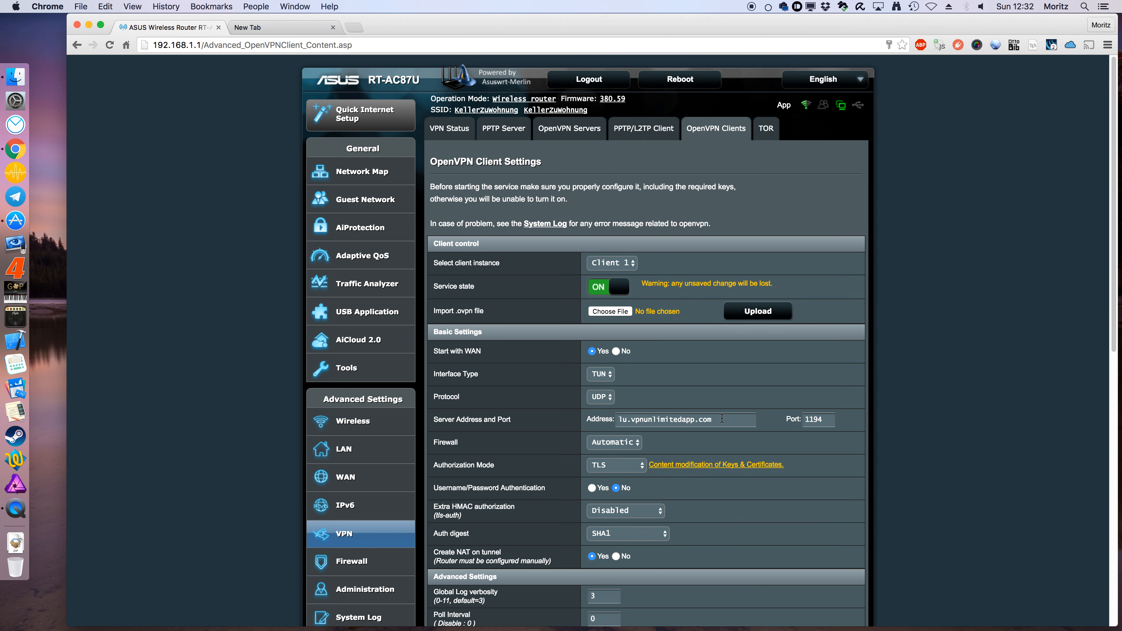
# Step: Inspect the choices for redirecting Internet traffic and the setting that blocks routed clients if the tunnel goes down
pyautogui.scroll(-1, 722, 419)
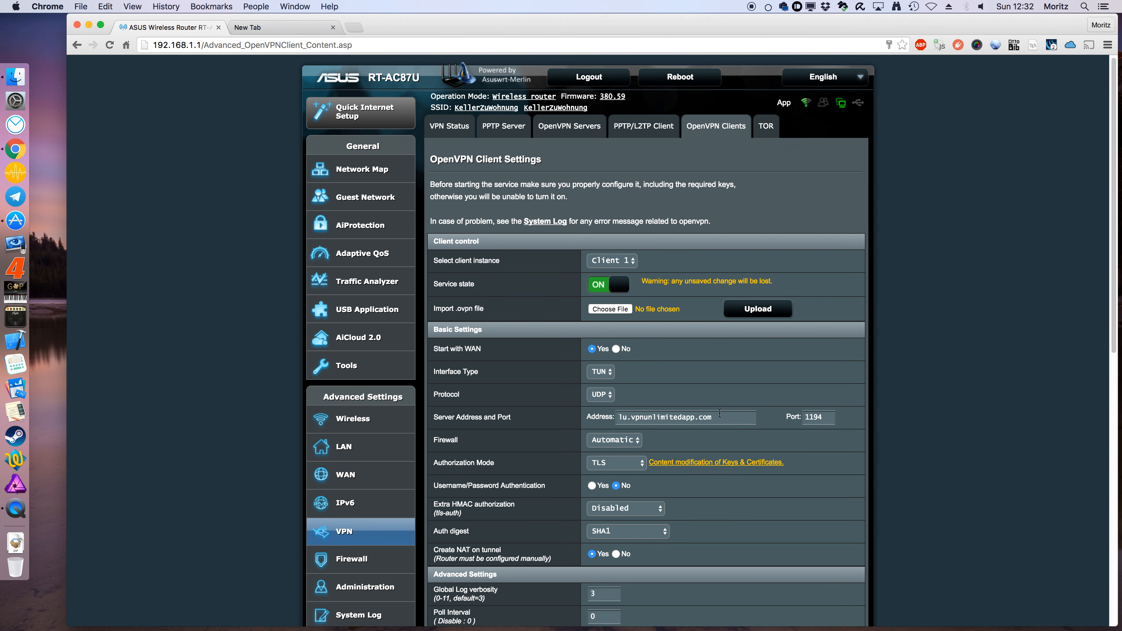
pyautogui.scroll(-5, 720, 416)
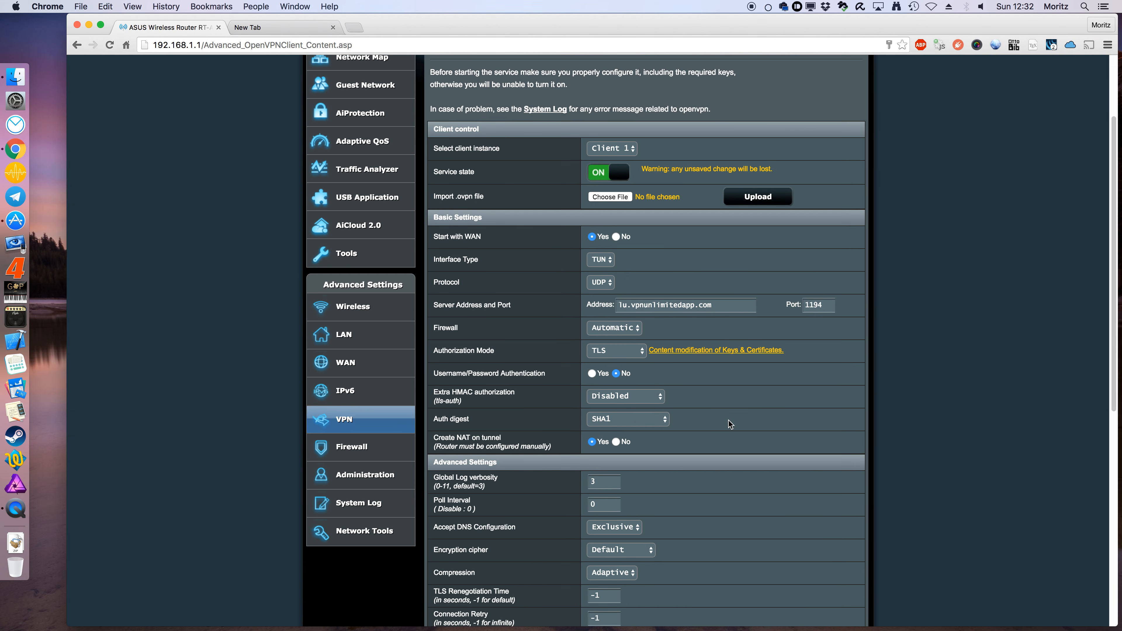
pyautogui.scroll(-6, 717, 427)
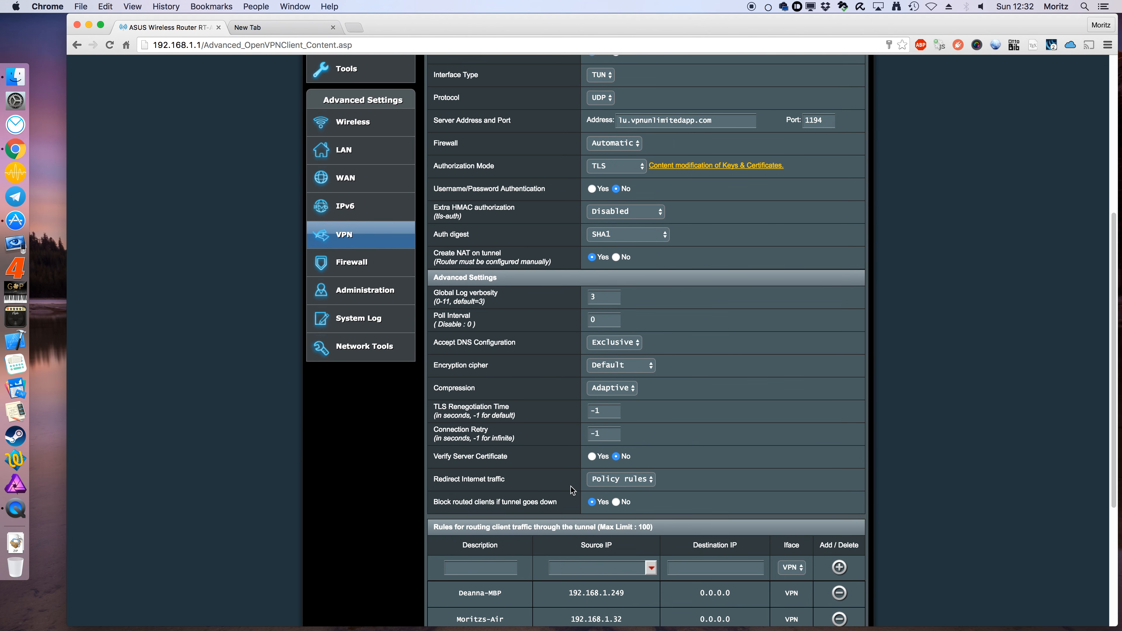
pyautogui.click(623, 485)
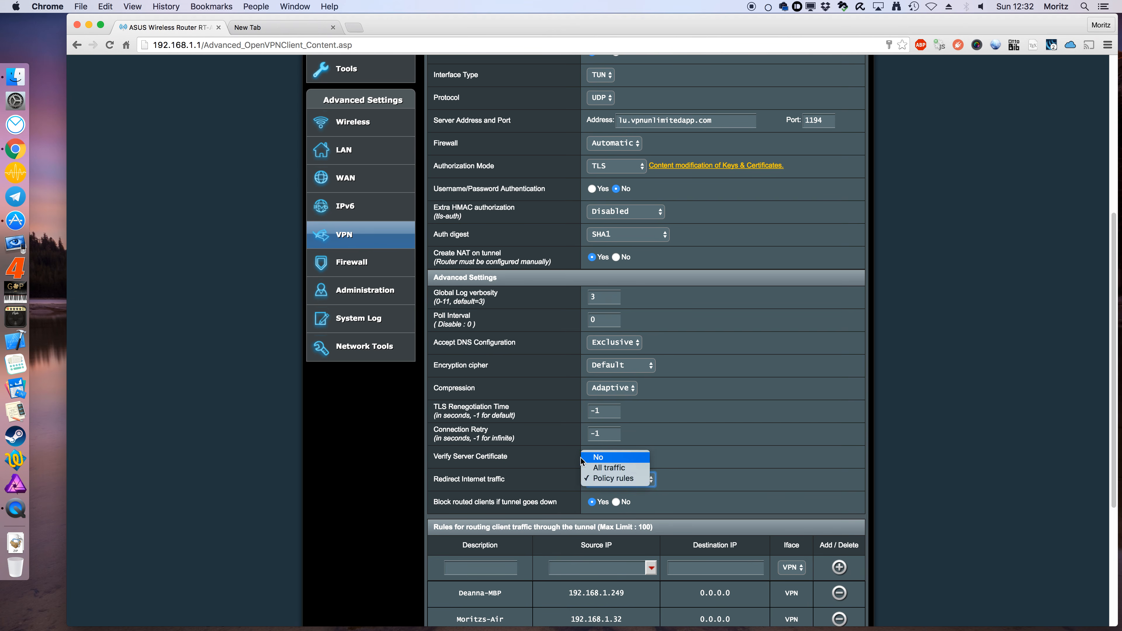
pyautogui.click(525, 478)
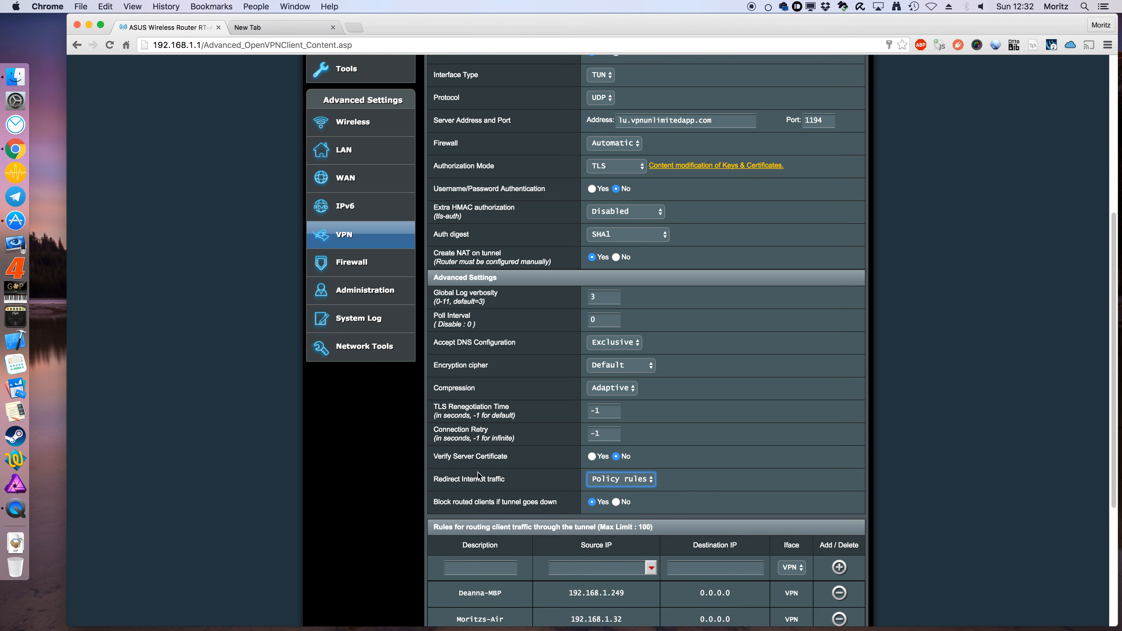
pyautogui.click(652, 486)
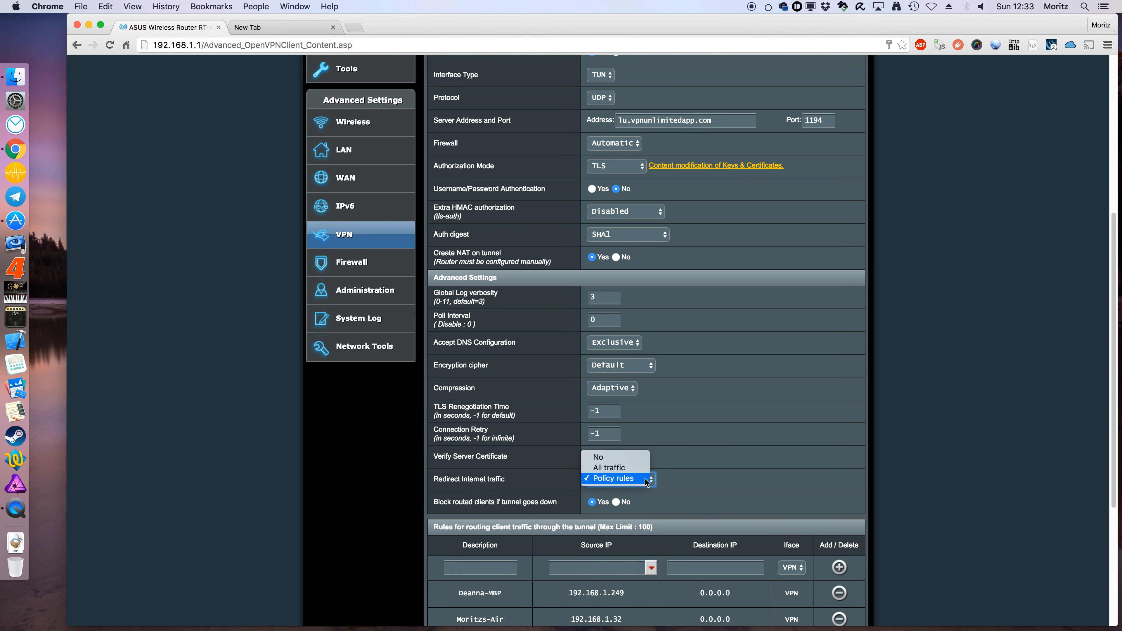
pyautogui.click(676, 508)
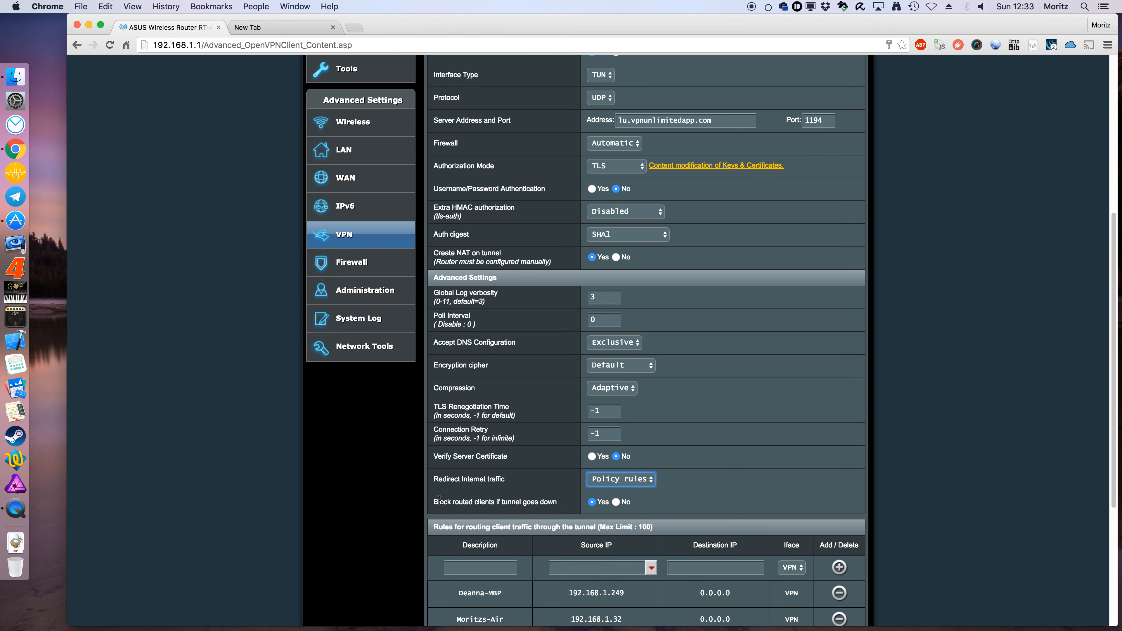
pyautogui.moveTo(434, 504); pyautogui.dragTo(556, 503)
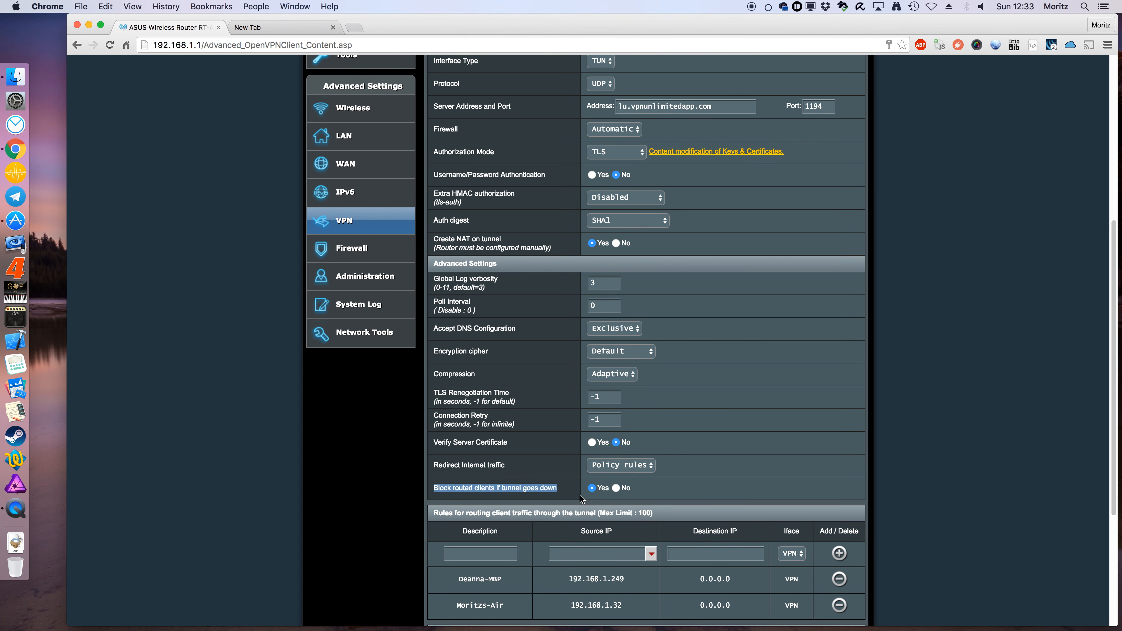
# Step: Fill the new tunnel routing rule with the Apple-TV client and its source IP 192.168.1.17
pyautogui.scroll(-5, 611, 471)
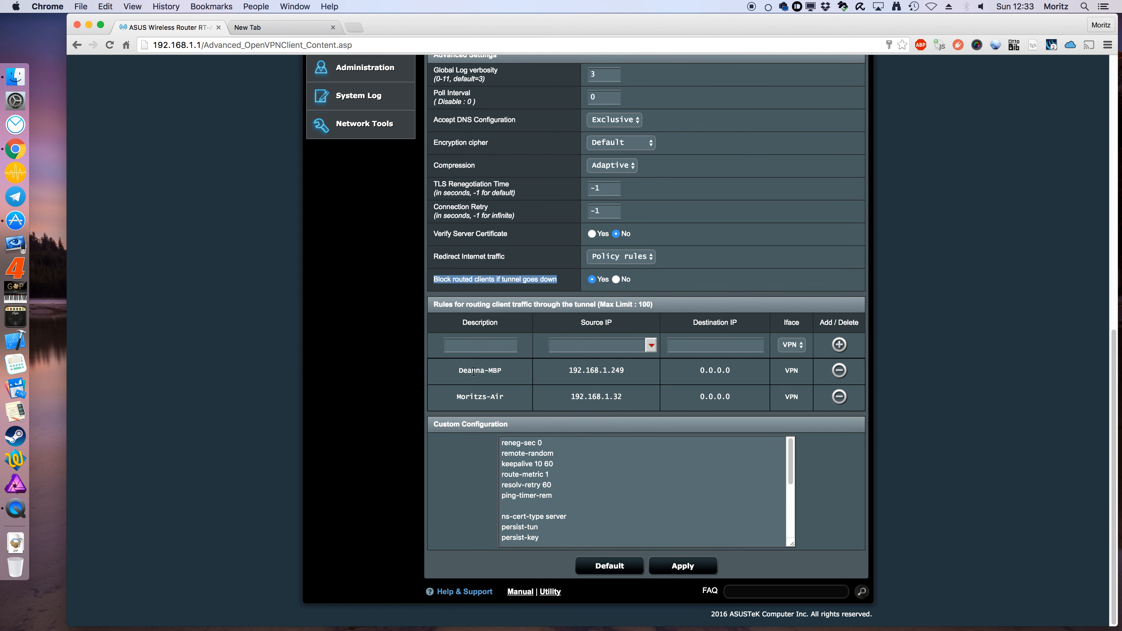
pyautogui.moveTo(462, 372); pyautogui.dragTo(512, 380)
pyautogui.click(514, 381)
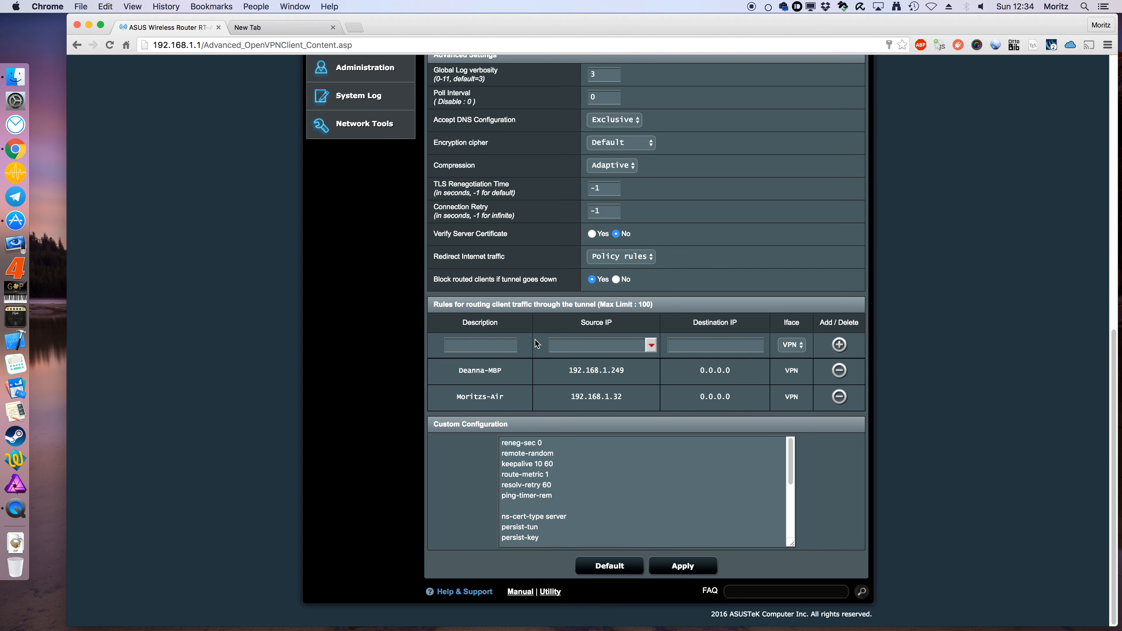
pyautogui.click(649, 345)
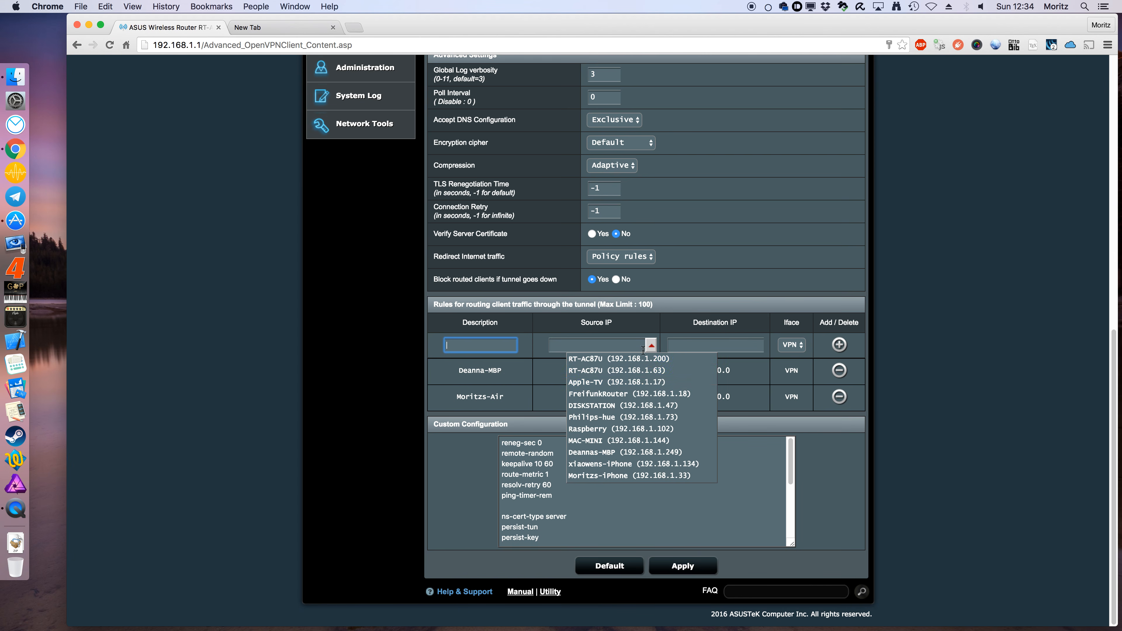
pyautogui.click(657, 383)
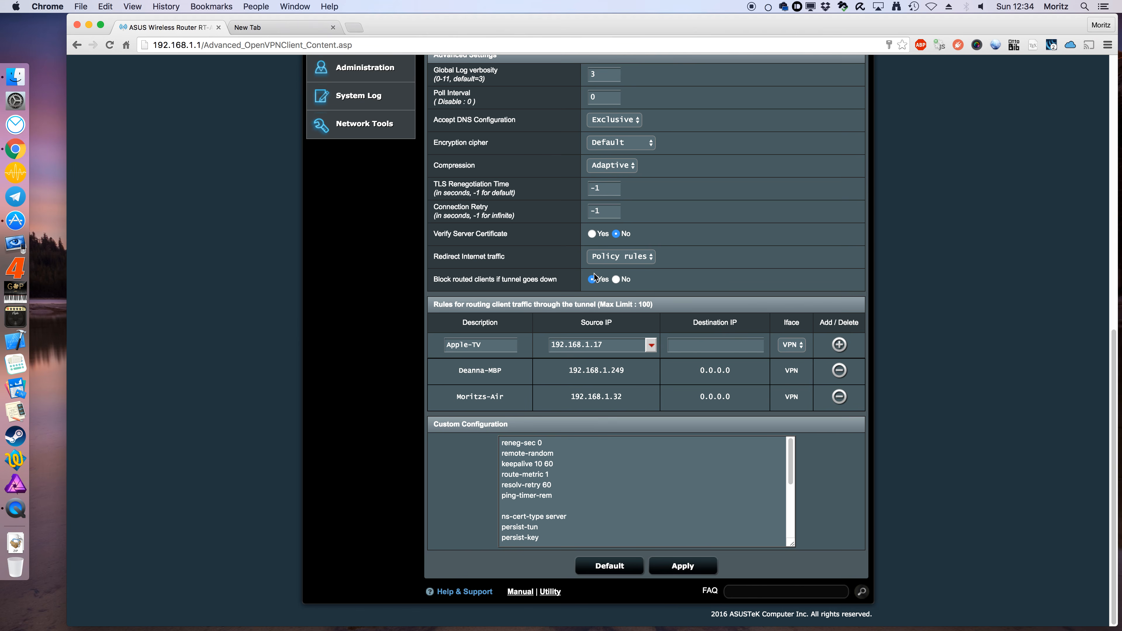
# Step: Open the LAN's DHCP server settings and examine the manually assigned IP addresses, including the Air laptop's entry
pyautogui.scroll(1, 596, 283)
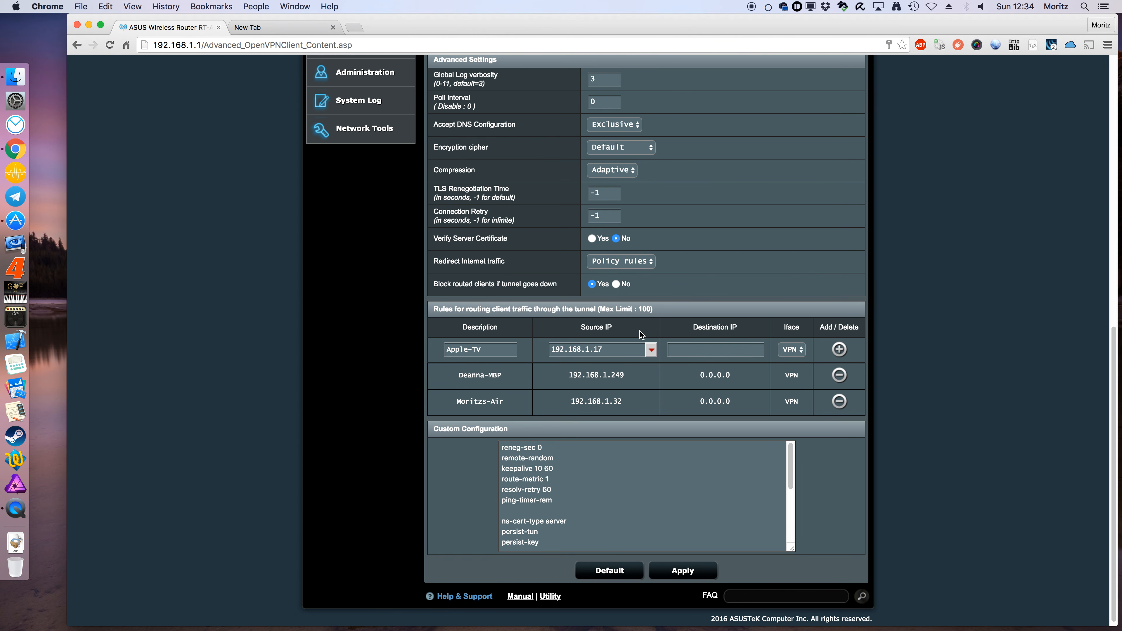
pyautogui.scroll(10, 640, 336)
pyautogui.scroll(-10, 641, 333)
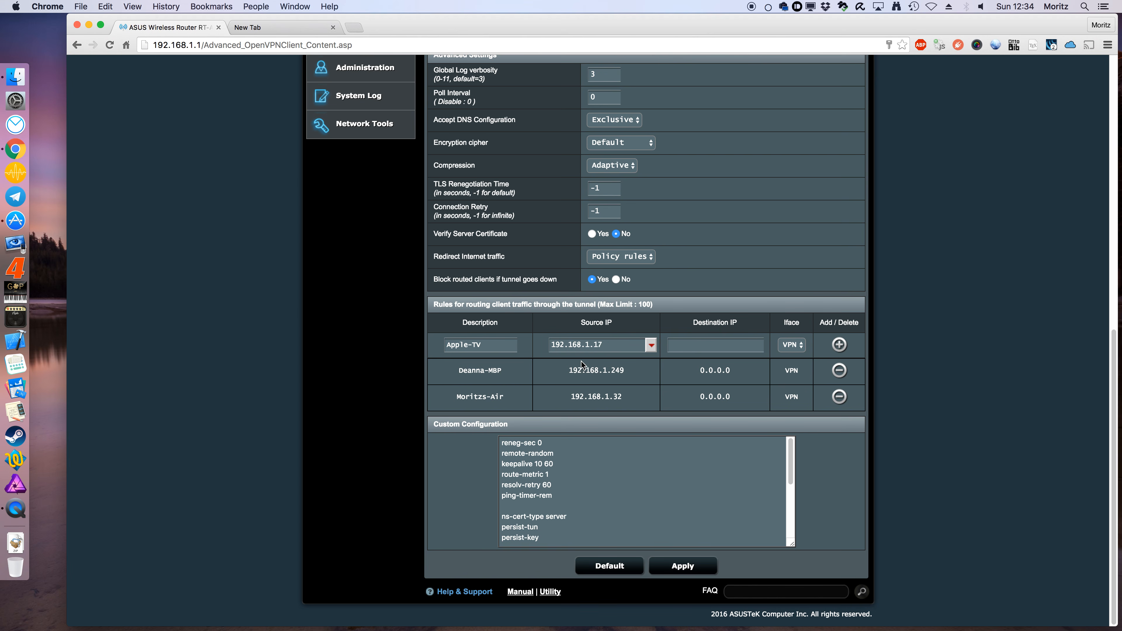
pyautogui.scroll(4, 590, 371)
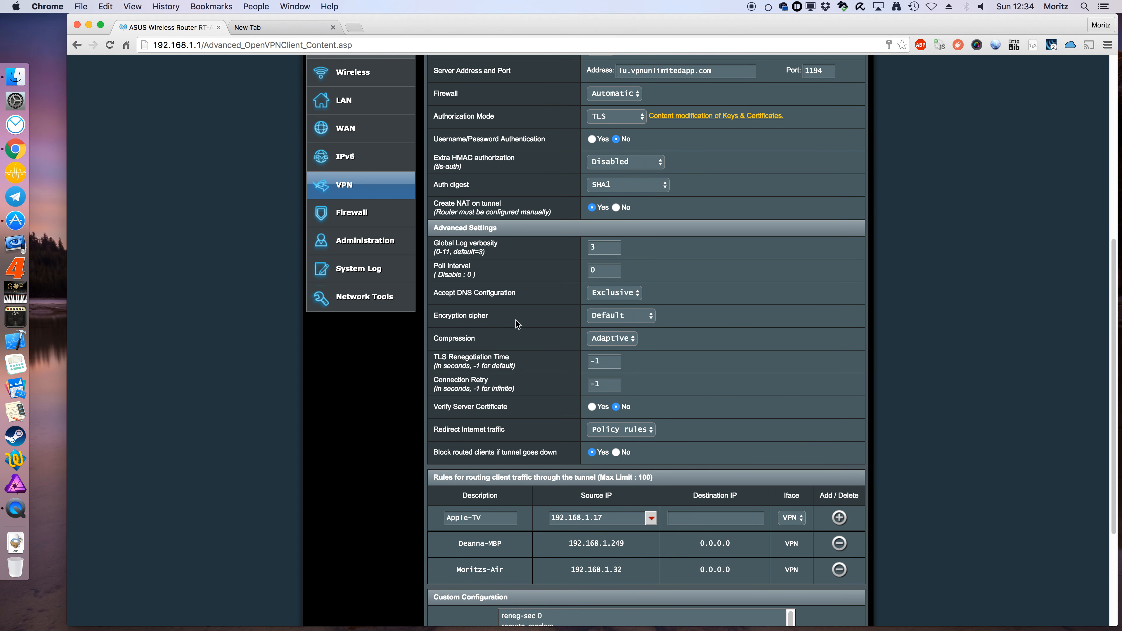
pyautogui.scroll(1, 513, 326)
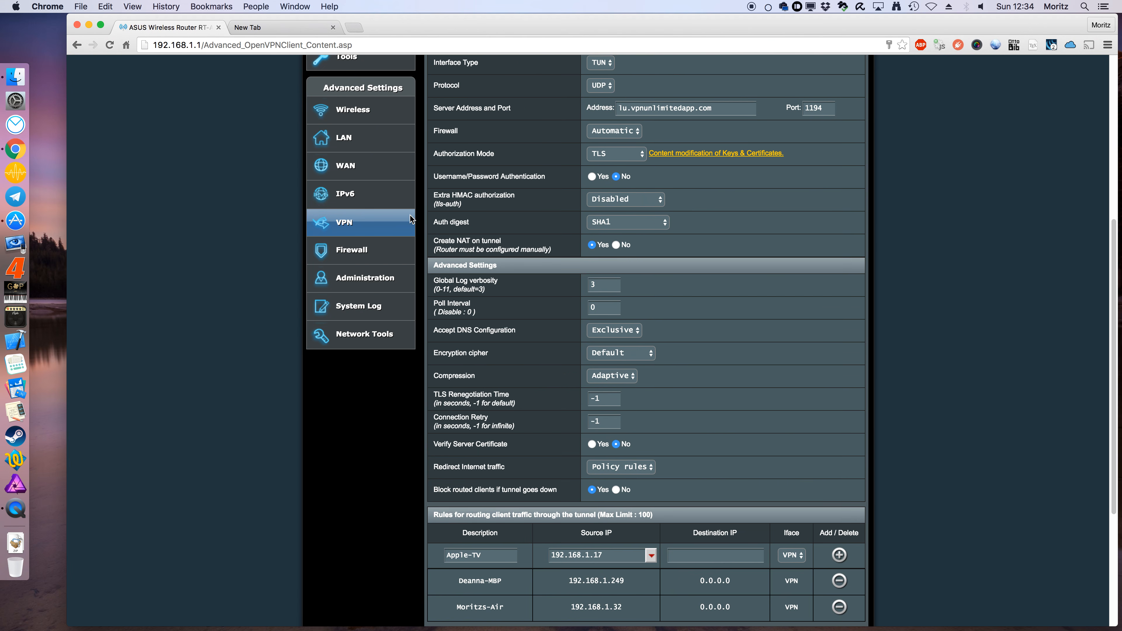
pyautogui.click(370, 140)
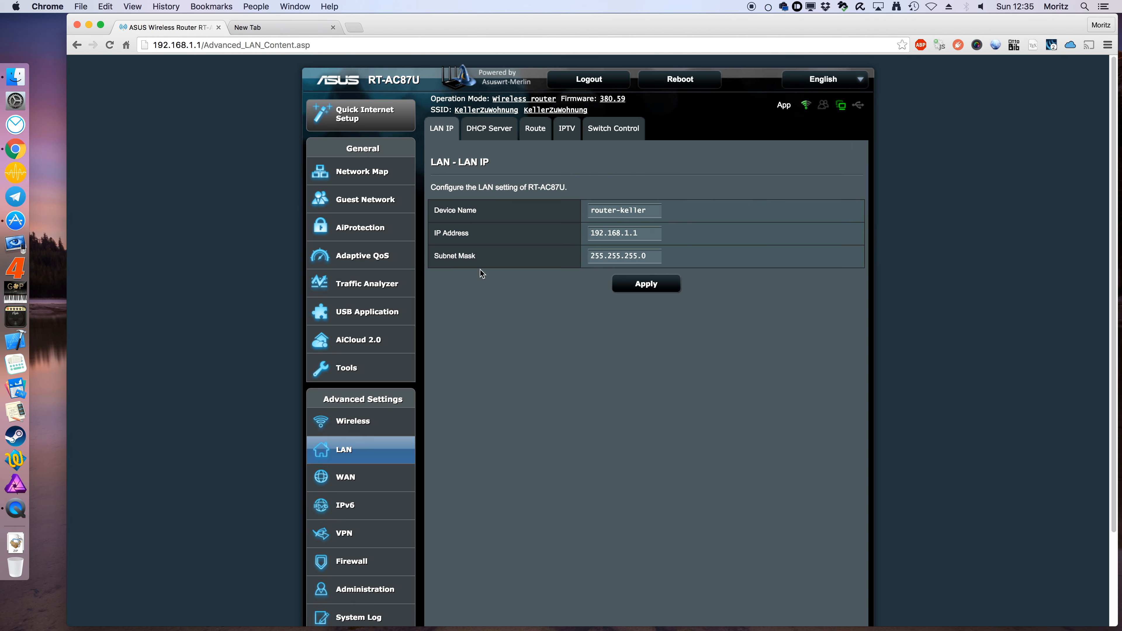
pyautogui.click(490, 129)
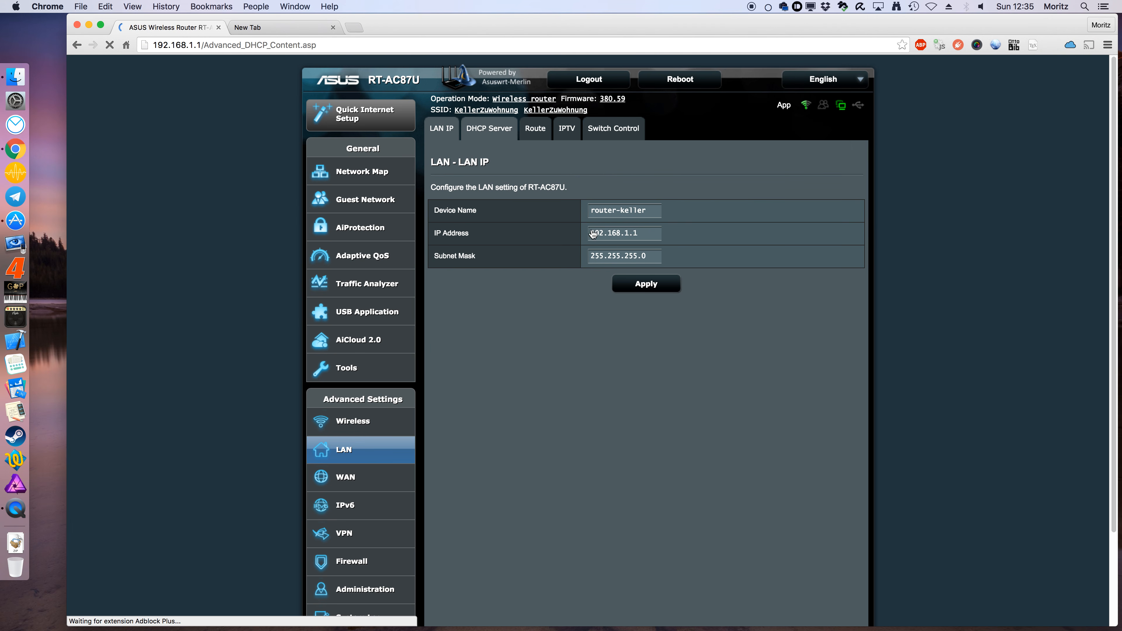
pyautogui.scroll(-2, 620, 238)
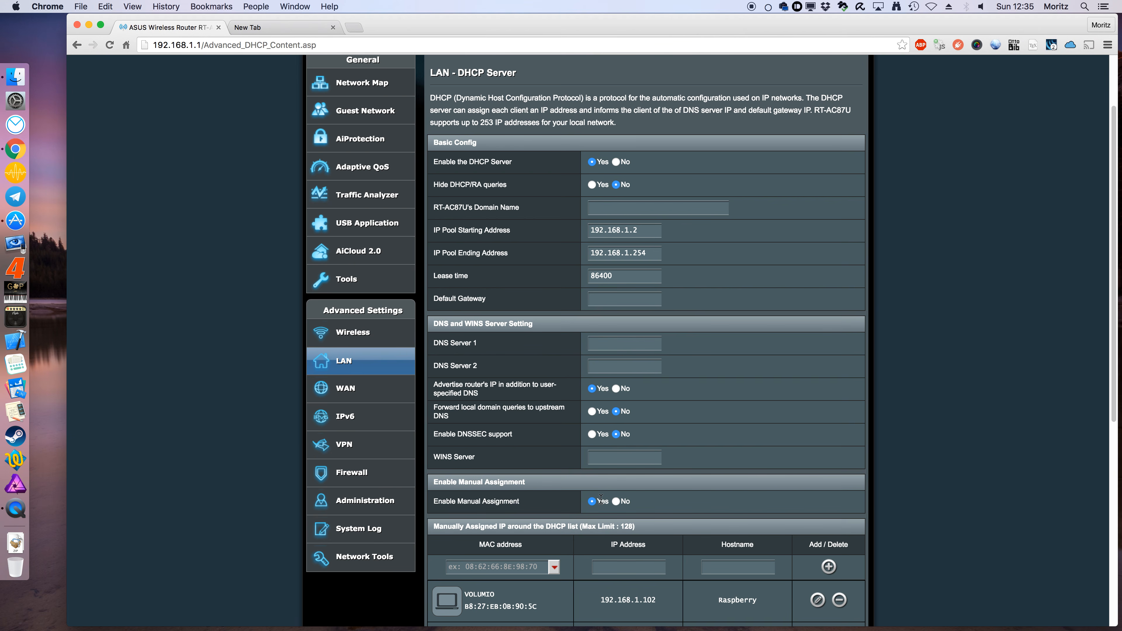
pyautogui.scroll(-7, 601, 499)
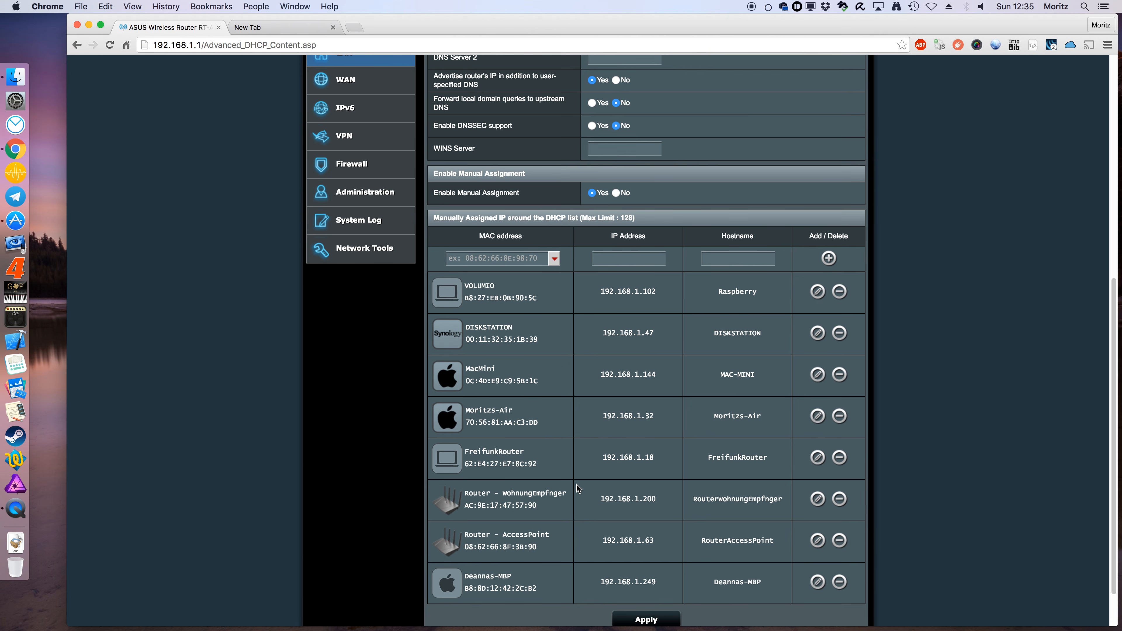
pyautogui.scroll(1, 586, 524)
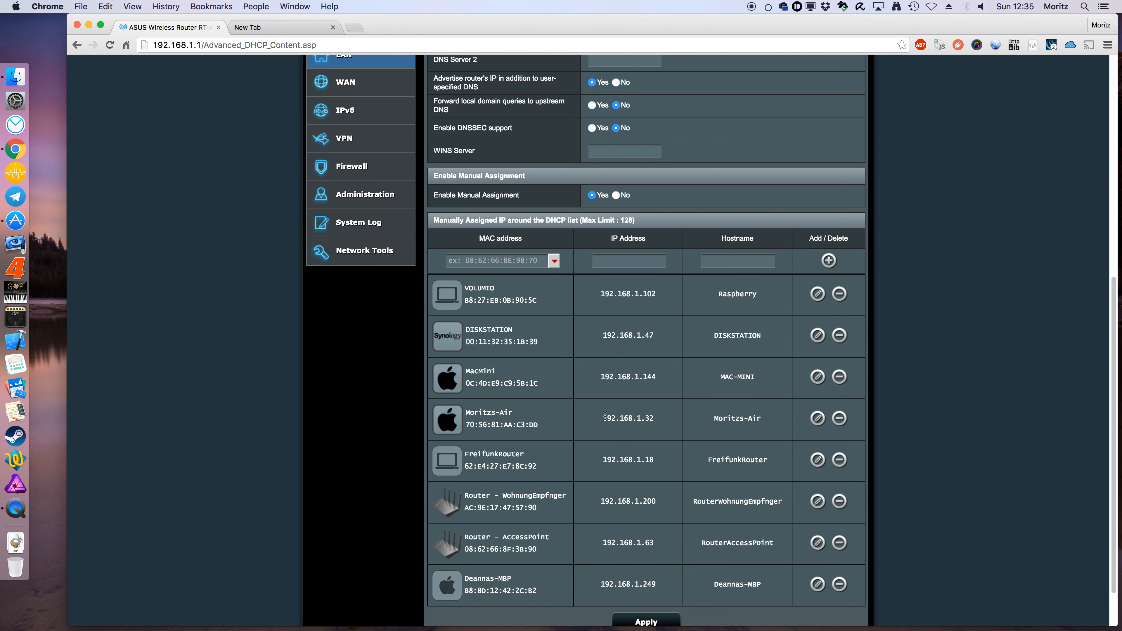
pyautogui.moveTo(596, 422); pyautogui.dragTo(673, 422)
# Step: Return to the OpenVPN client settings and check the source IP of the first tunnel routing rule
pyautogui.scroll(3, 358, 195)
pyautogui.scroll(6, 357, 168)
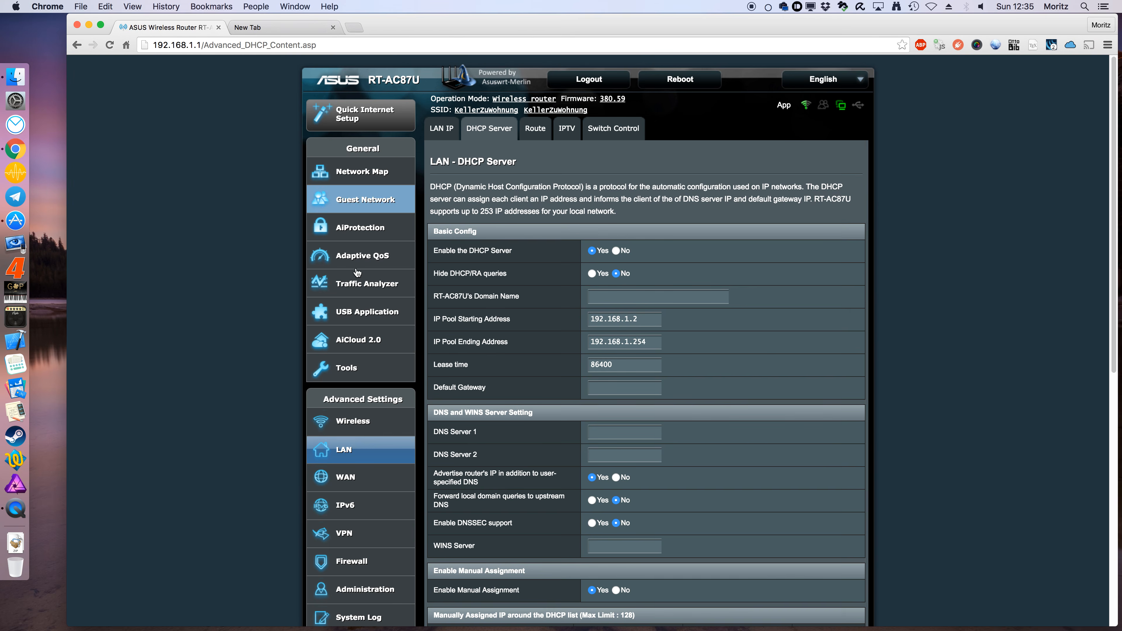
pyautogui.scroll(-2, 359, 389)
pyautogui.click(357, 437)
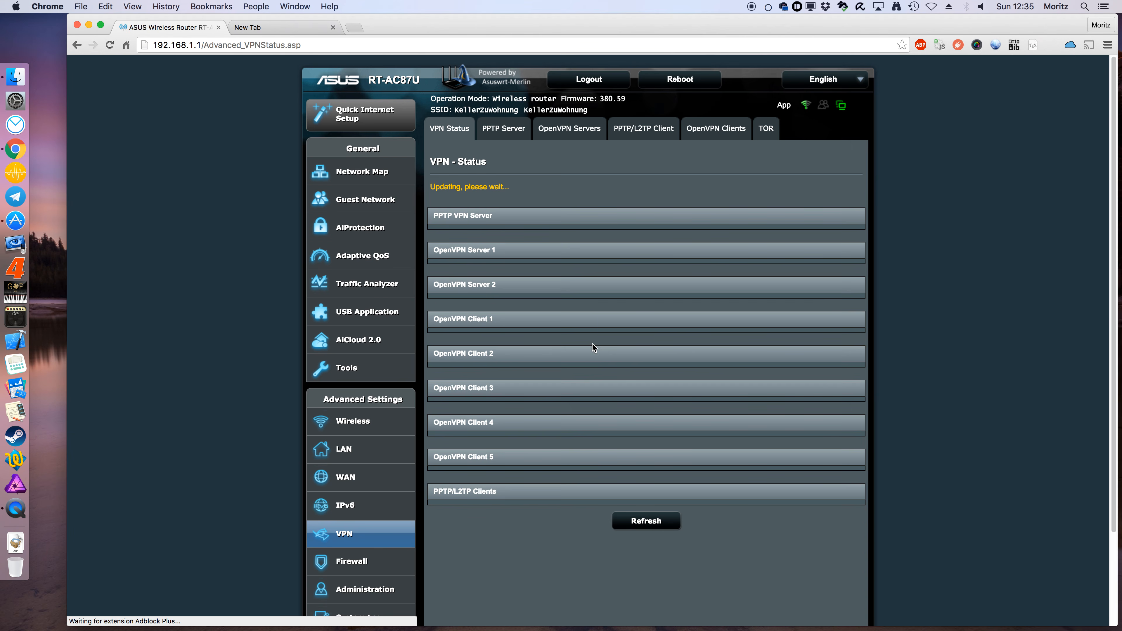
pyautogui.click(692, 130)
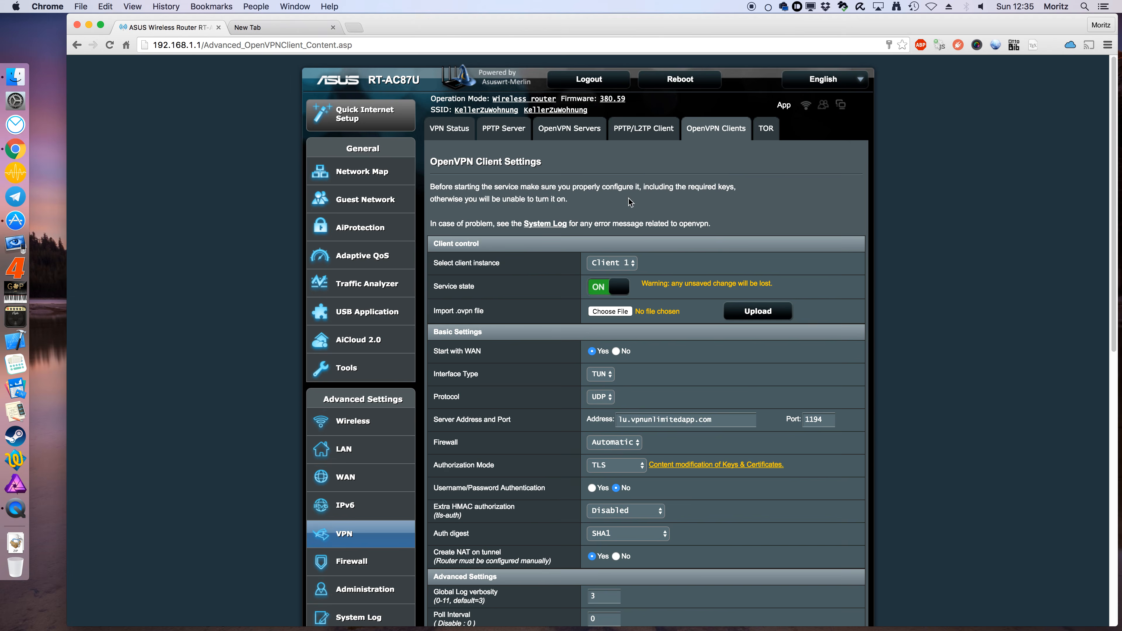
pyautogui.scroll(-15, 623, 350)
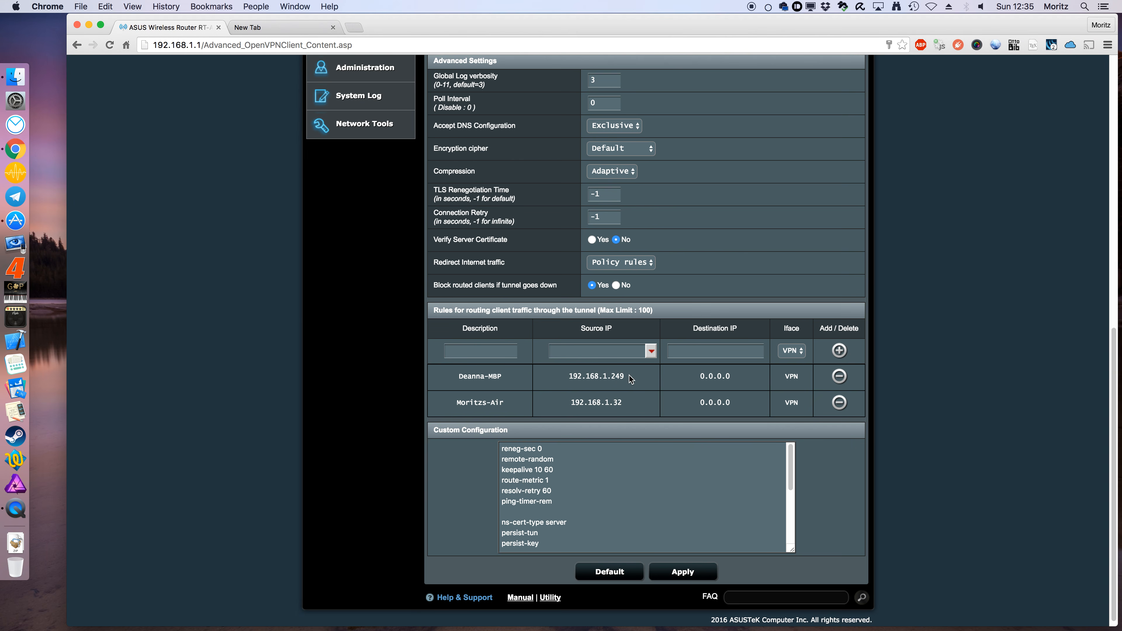
pyautogui.moveTo(630, 378); pyautogui.dragTo(569, 376)
# Step: Go back to the LAN settings, view the DHCP server page, and check the router's IP address and subnet mask
pyautogui.scroll(11, 469, 254)
pyautogui.click(349, 448)
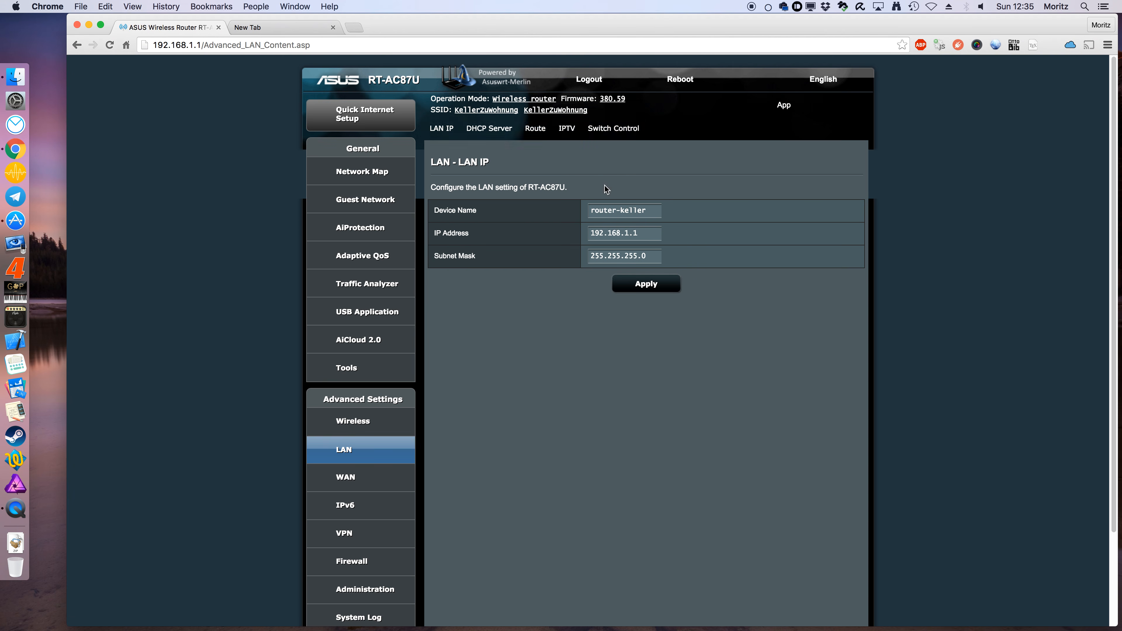
pyautogui.click(486, 137)
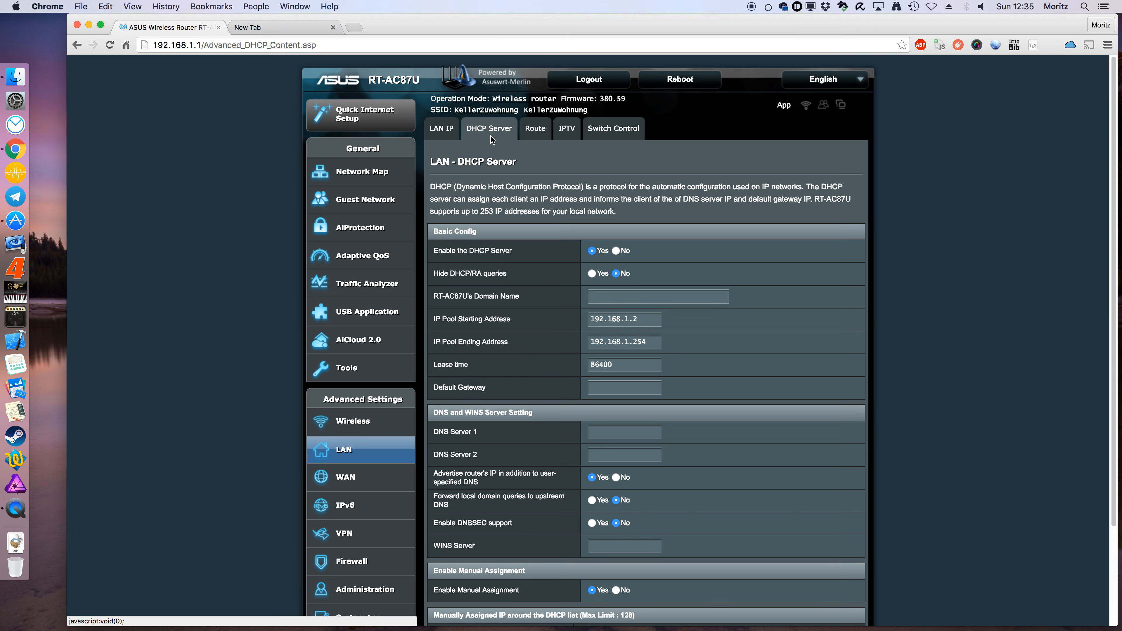
pyautogui.click(448, 136)
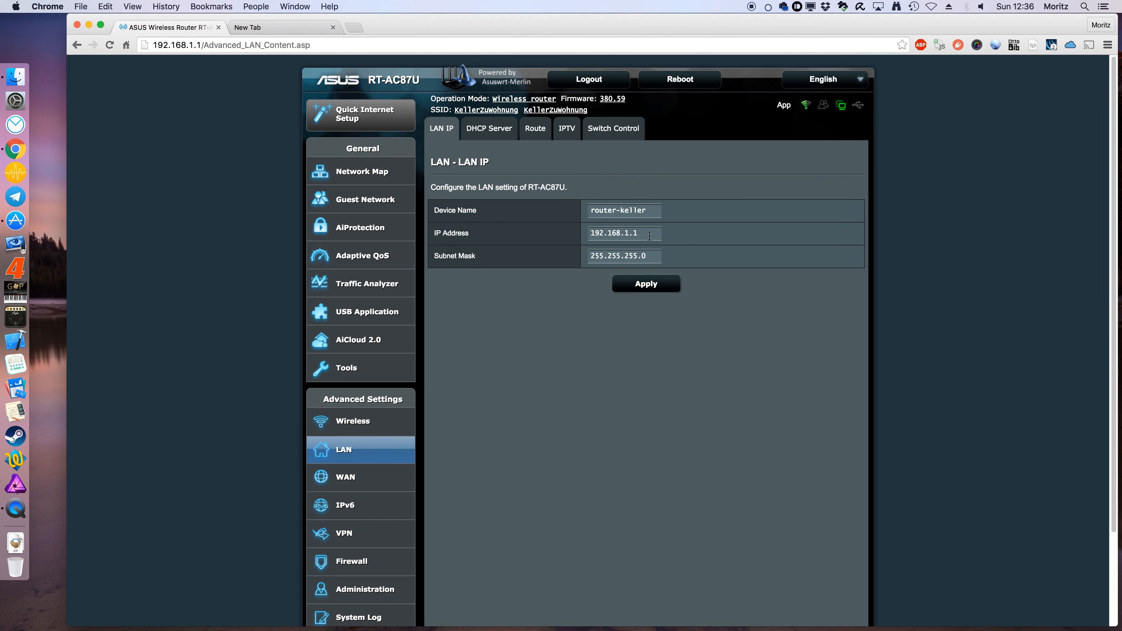
pyautogui.moveTo(653, 234); pyautogui.dragTo(580, 232)
pyautogui.moveTo(648, 256); pyautogui.dragTo(581, 251)
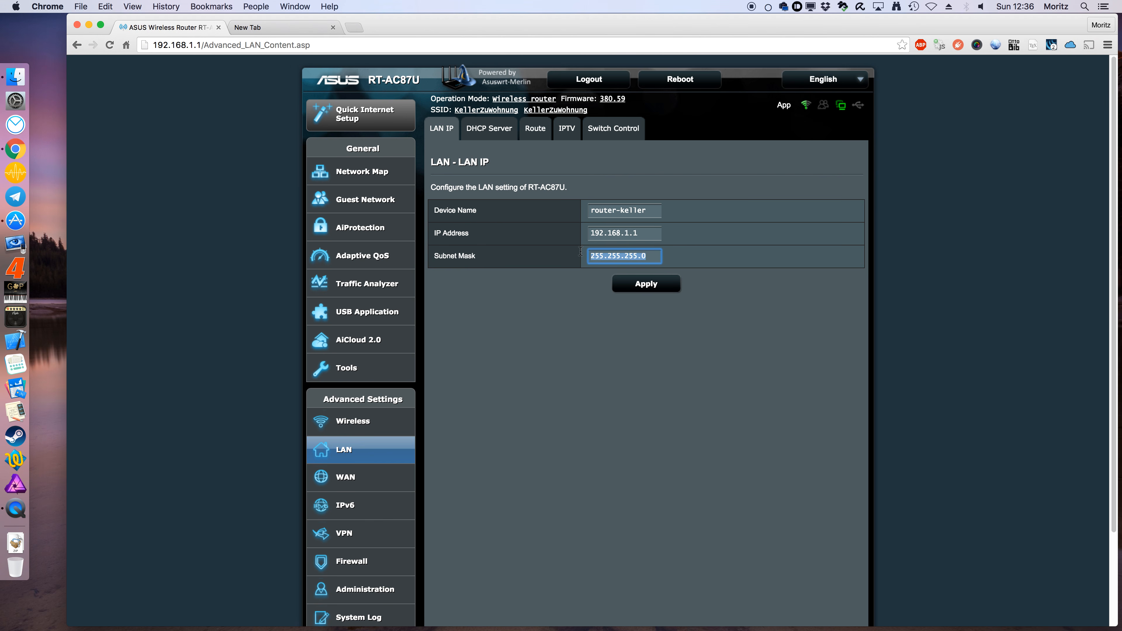
# Step: Examine the router's LAN IP address and its subnet mask on the LAN IP page
pyautogui.click(639, 233)
pyautogui.moveTo(639, 233); pyautogui.dragTo(586, 235)
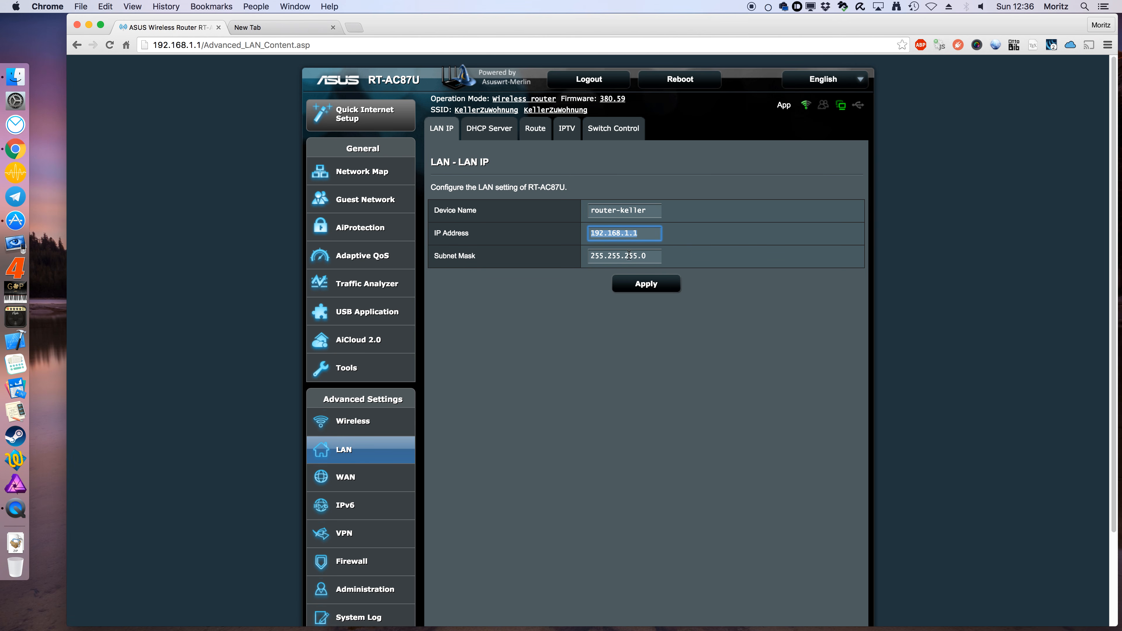
pyautogui.moveTo(652, 255); pyautogui.dragTo(575, 251)
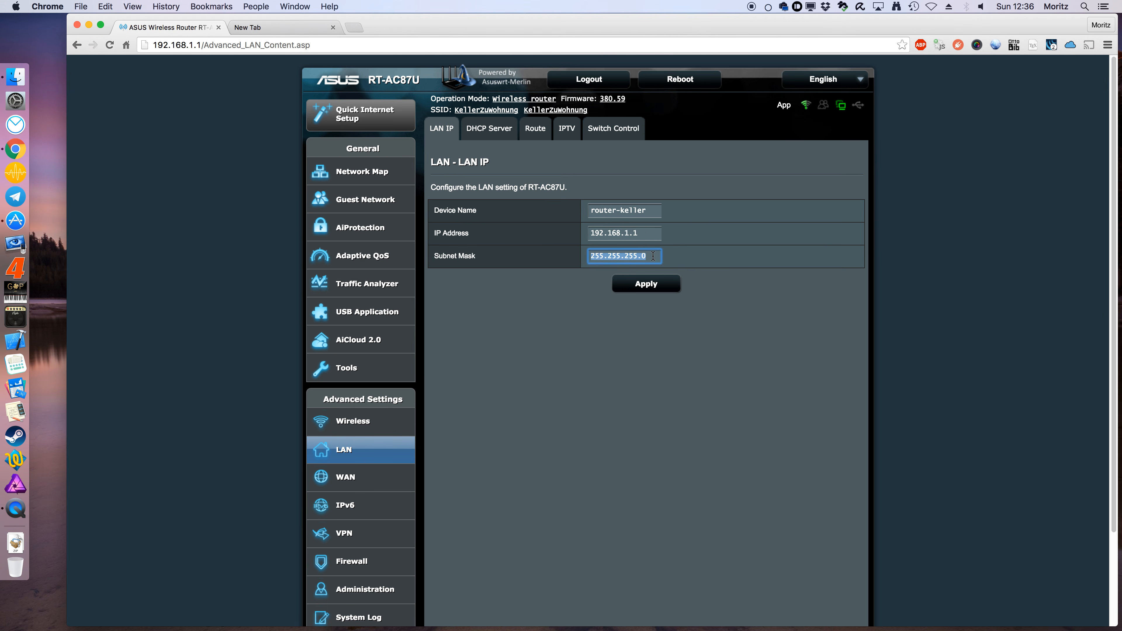
pyautogui.moveTo(653, 255); pyautogui.dragTo(588, 254)
pyautogui.click(652, 232)
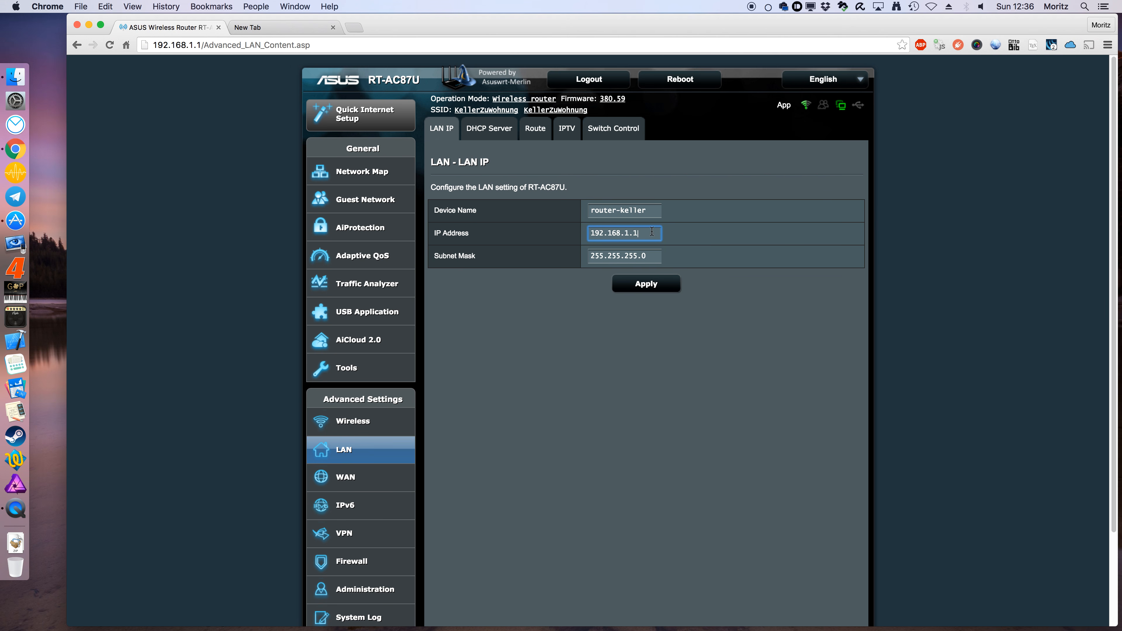
pyautogui.moveTo(652, 232); pyautogui.dragTo(586, 233)
pyautogui.click(650, 257)
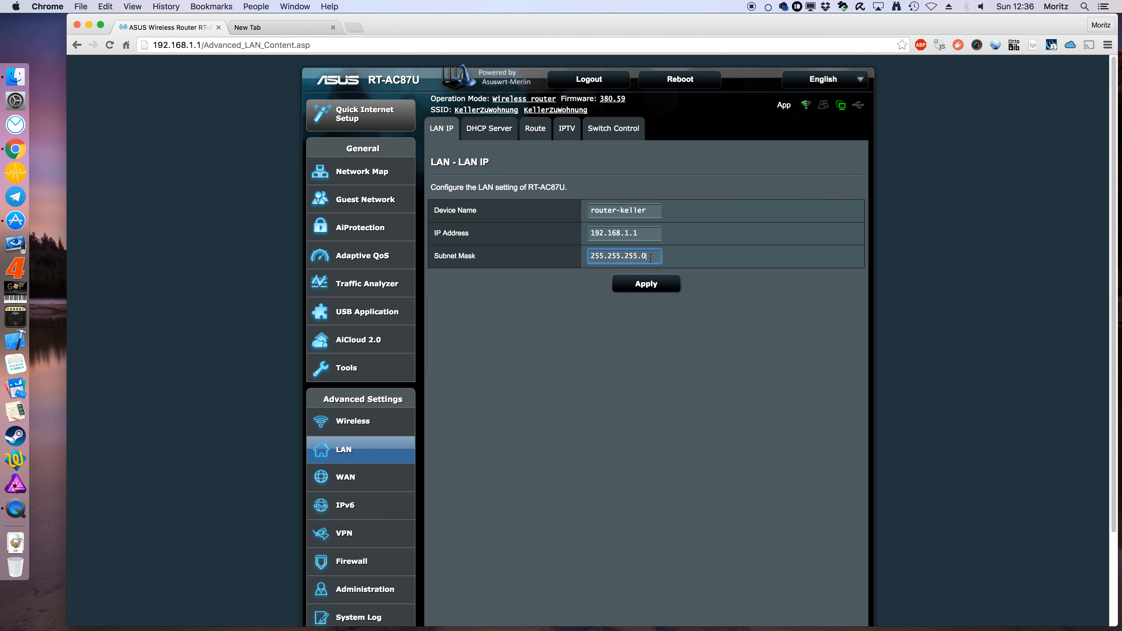
pyautogui.moveTo(651, 258); pyautogui.dragTo(596, 257)
pyautogui.click(630, 256)
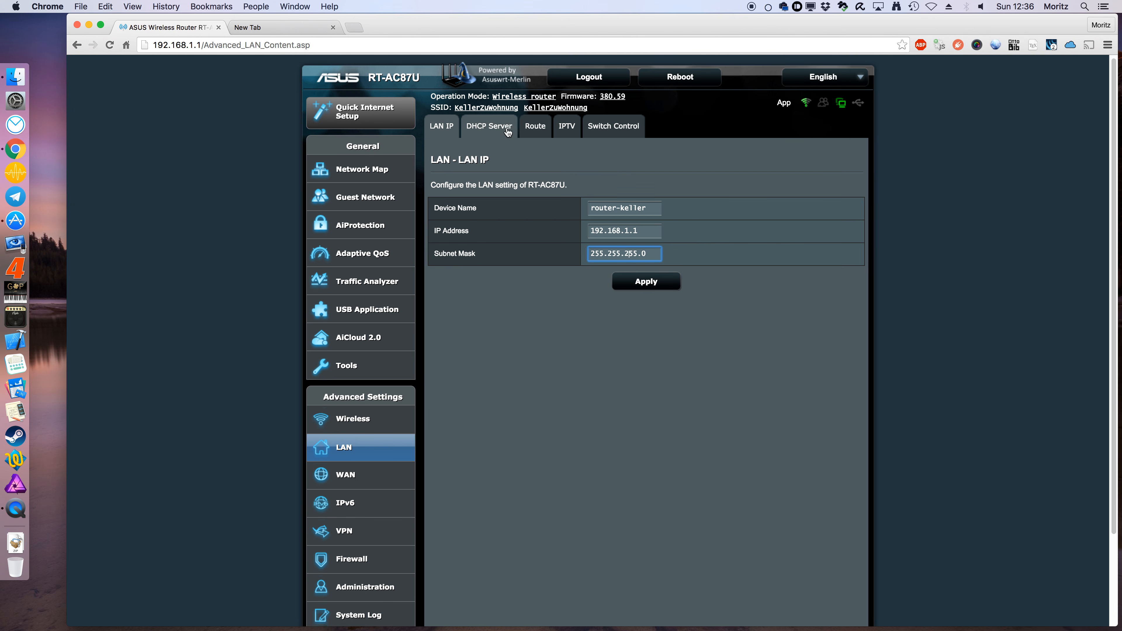
pyautogui.scroll(-3, 568, 150)
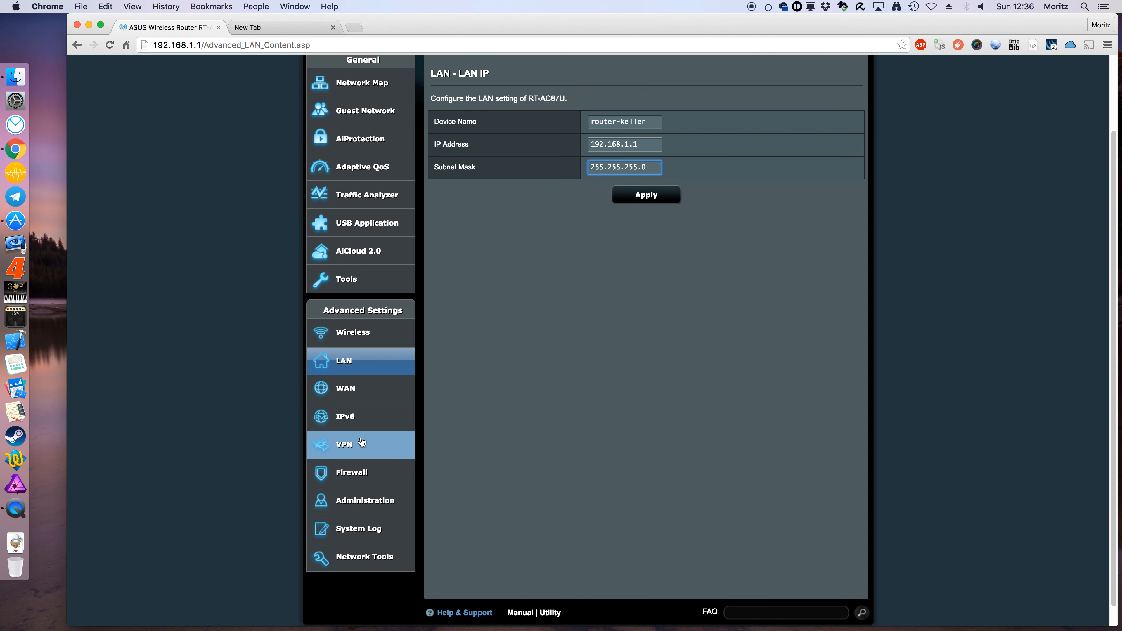
pyautogui.moveTo(648, 168); pyautogui.dragTo(575, 169)
# Step: Open the VPN section's OpenVPN client settings and go to the rules for routing client traffic through the tunnel
pyautogui.click(360, 445)
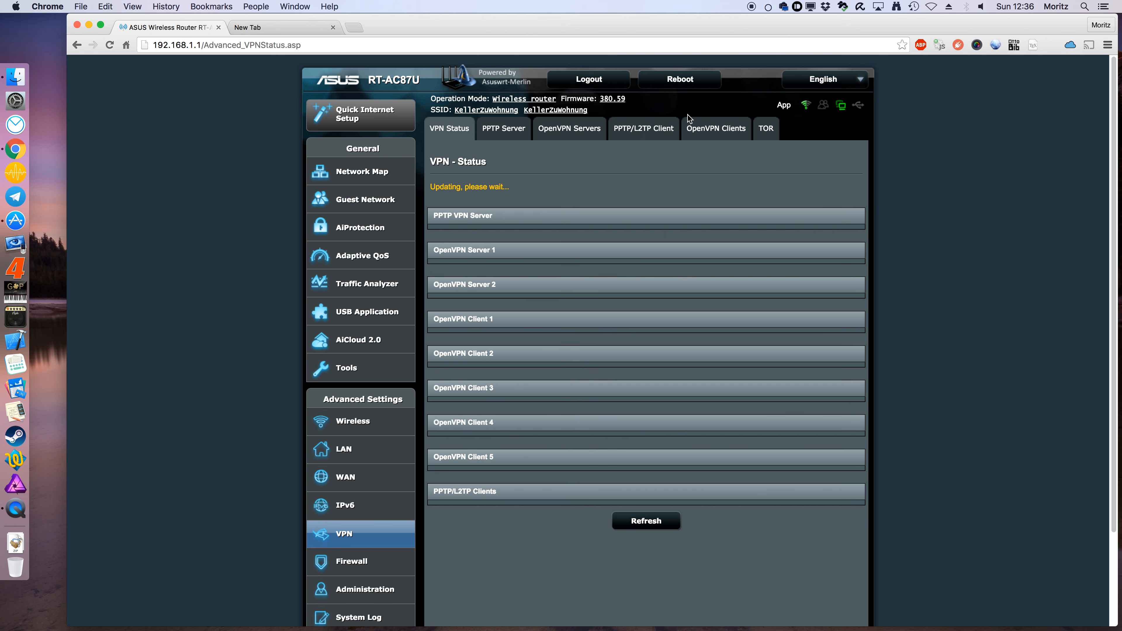
pyautogui.click(698, 132)
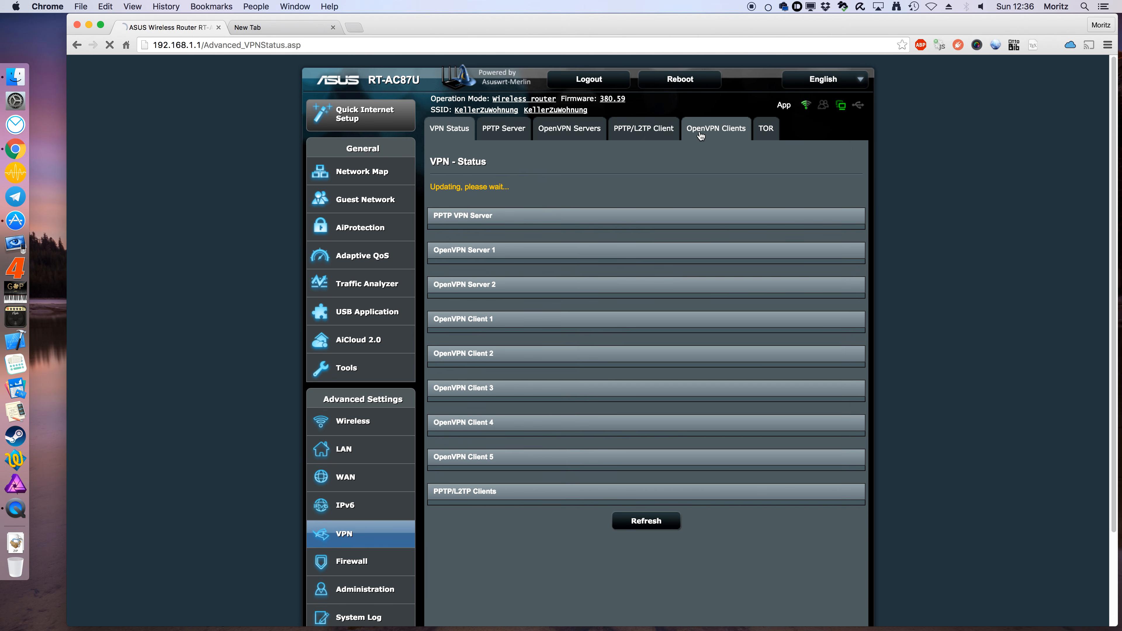
pyautogui.scroll(-5, 696, 134)
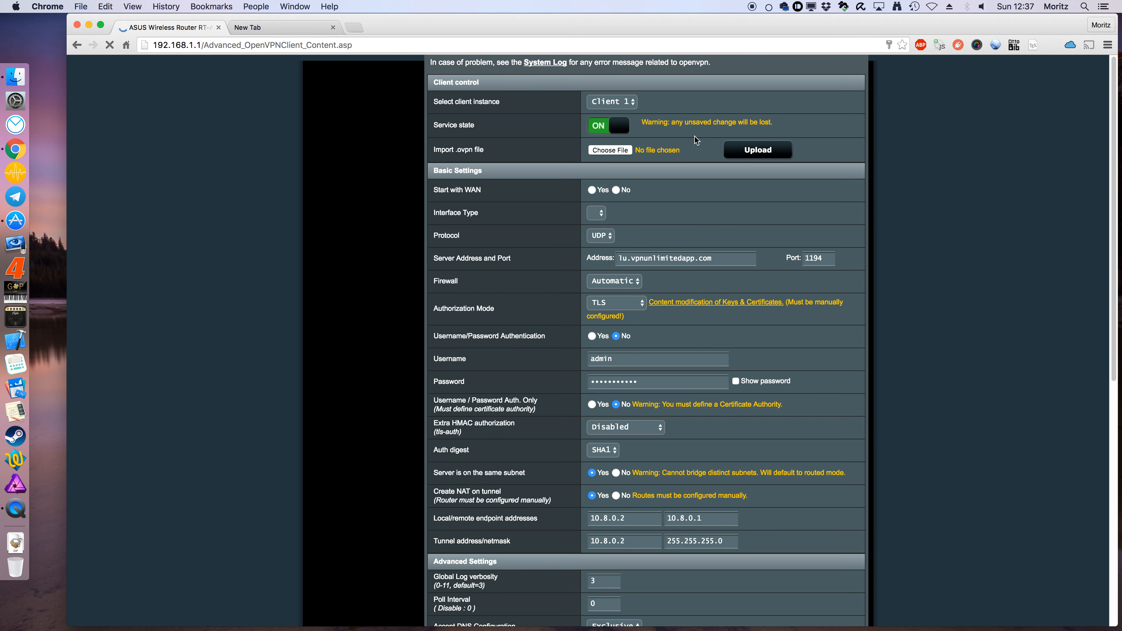
pyautogui.scroll(-5, 658, 274)
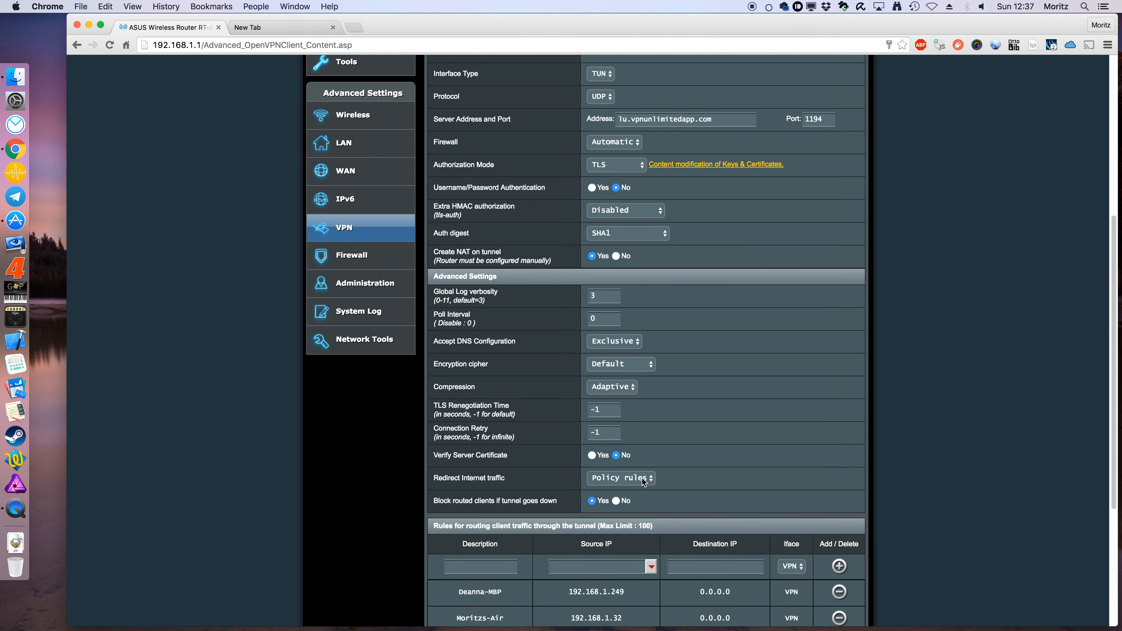
pyautogui.scroll(-1, 552, 482)
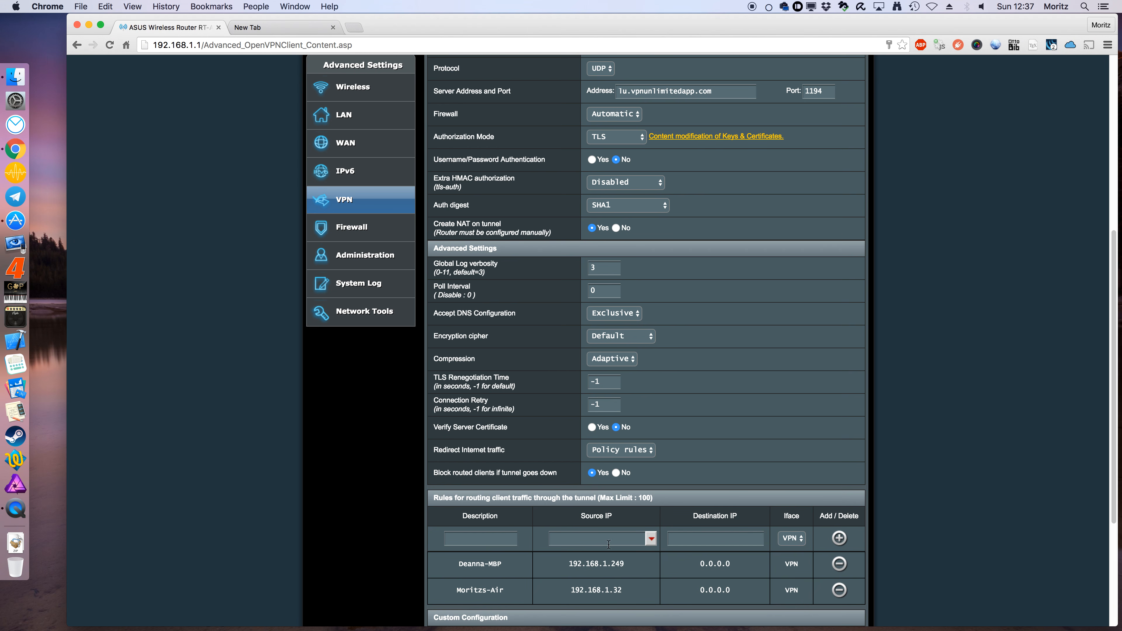
# Step: Try to add a tunnel routing rule with the source IP 123, and clear that entry
pyautogui.click(571, 538)
pyautogui.write('123')
pyautogui.click(838, 539)
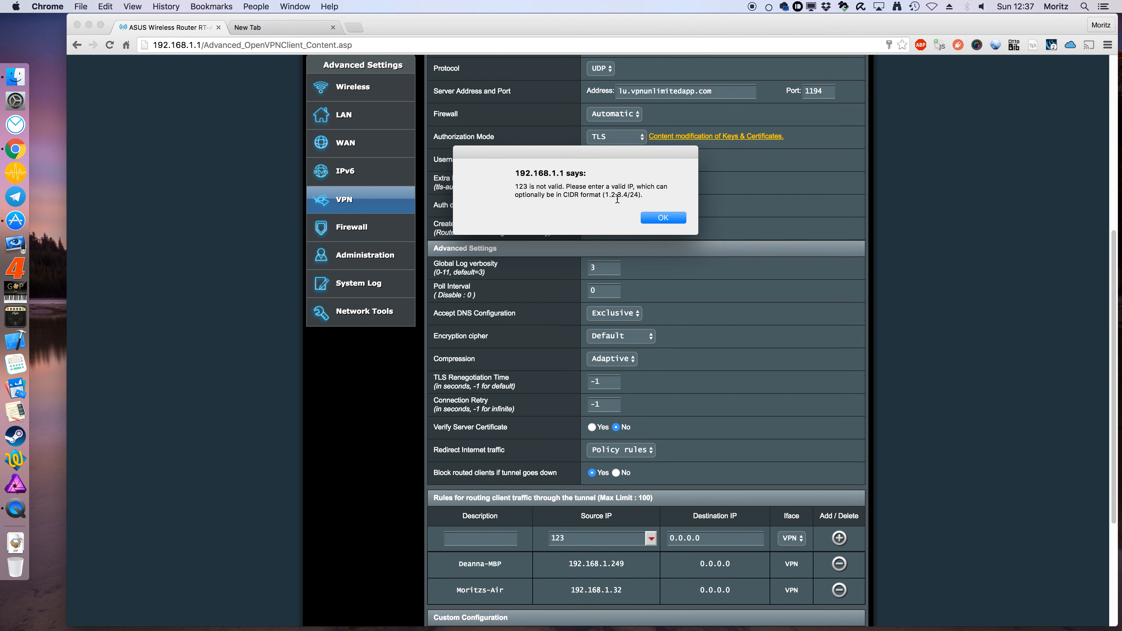
pyautogui.moveTo(639, 195); pyautogui.dragTo(608, 196)
pyautogui.click(664, 218)
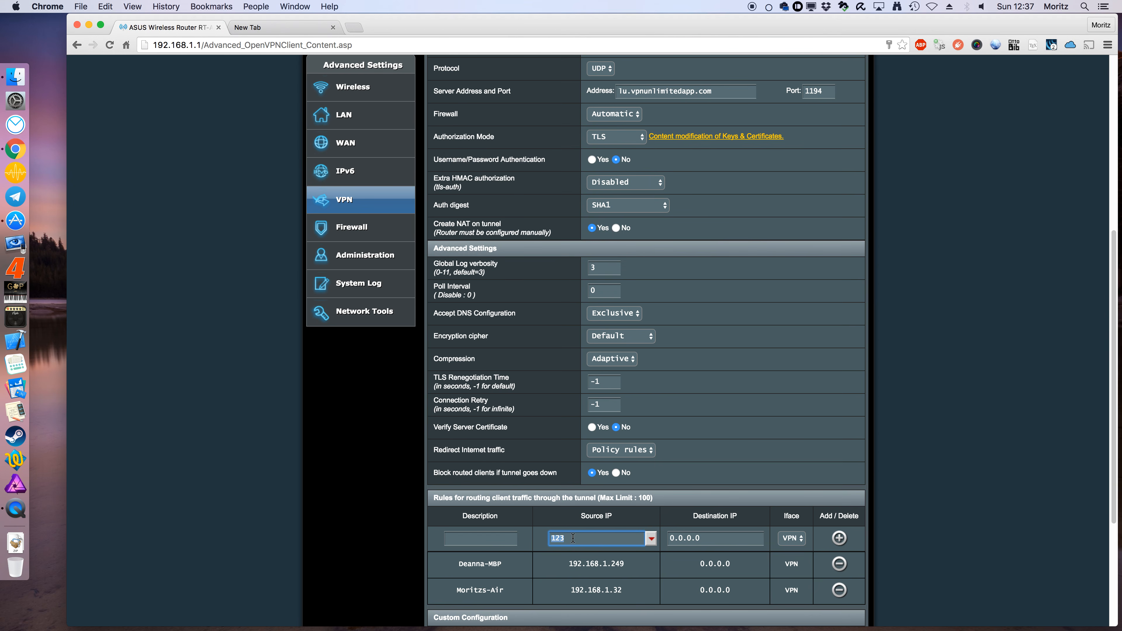
pyautogui.press('BackSpace')
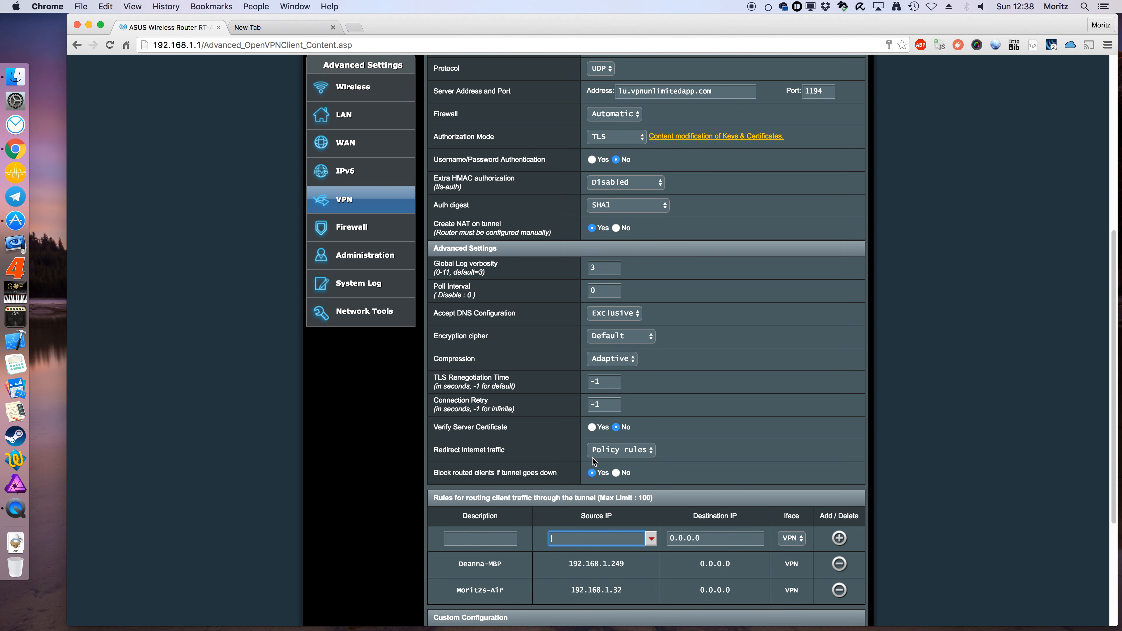
# Step: Fill the new tunnel routing rule with source IP 192.168.1.0/24 and the description "all"
pyautogui.write('192.')
pyautogui.write('1')
pyautogui.write('687')
pyautogui.write('1')
pyautogui.write('.0')
pyautogui.write('/24')
pyautogui.click(499, 536)
pyautogui.write('all')
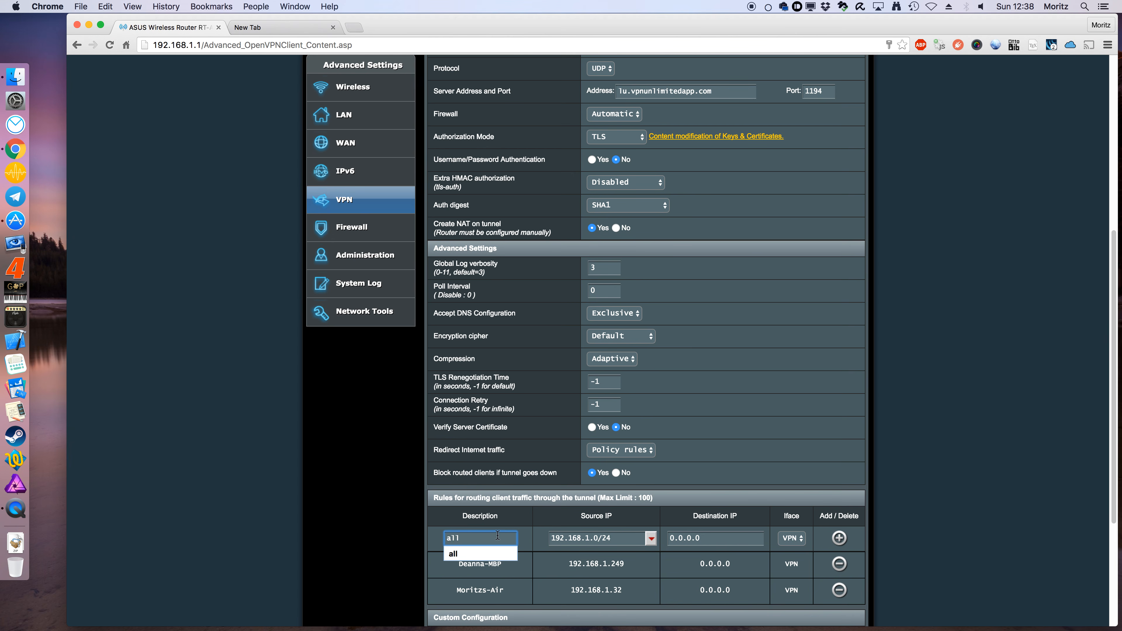
pyautogui.click(911, 514)
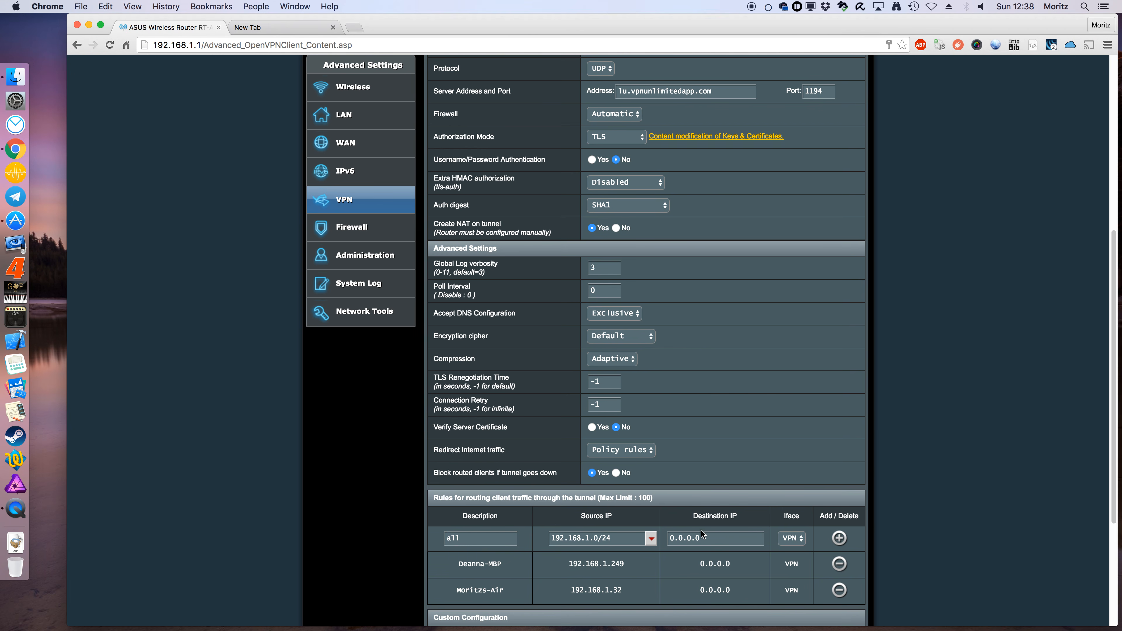
# Step: Examine the /24 suffix of the new rule's source IP and the list of known clients
pyautogui.moveTo(614, 542); pyautogui.dragTo(599, 538)
pyautogui.moveTo(596, 539); pyautogui.dragTo(601, 539)
pyautogui.click(652, 540)
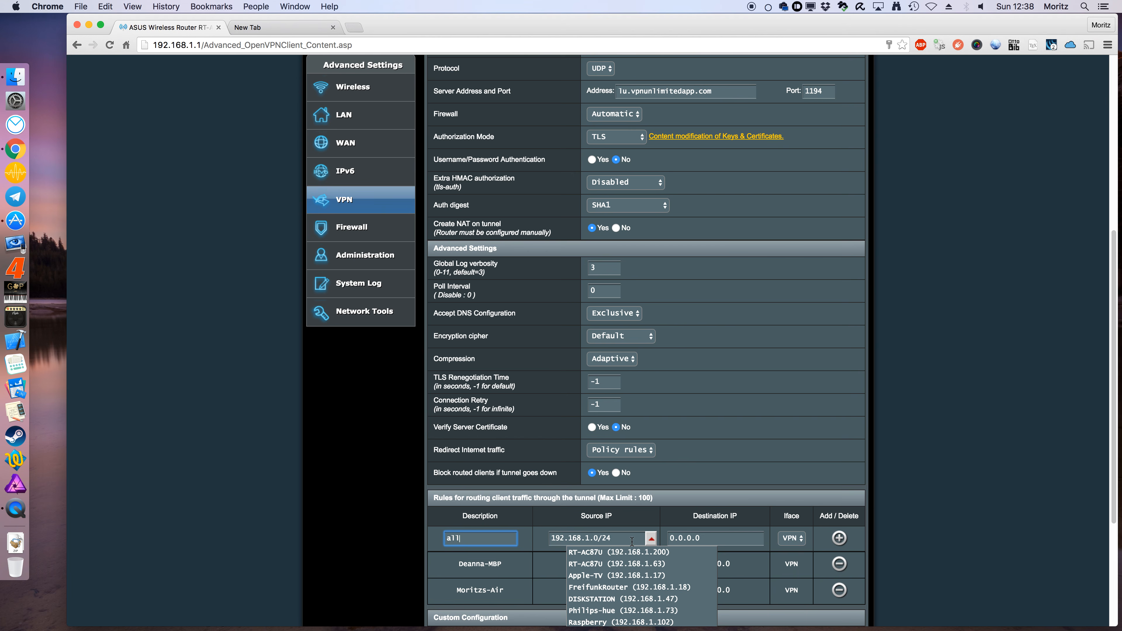
pyautogui.click(611, 539)
pyautogui.moveTo(611, 540); pyautogui.dragTo(599, 539)
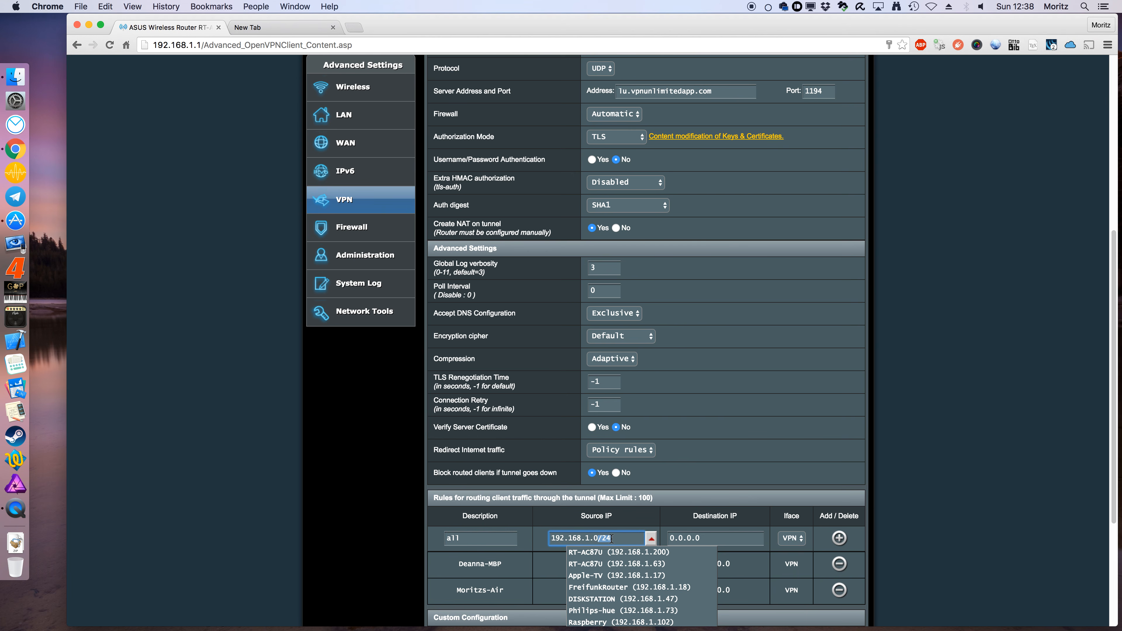
pyautogui.click(613, 539)
pyautogui.doubleClick(604, 537)
pyautogui.click(617, 537)
# Step: Add the "all" rule to the tunnel routing list and apply the OpenVPN client settings
pyautogui.click(839, 538)
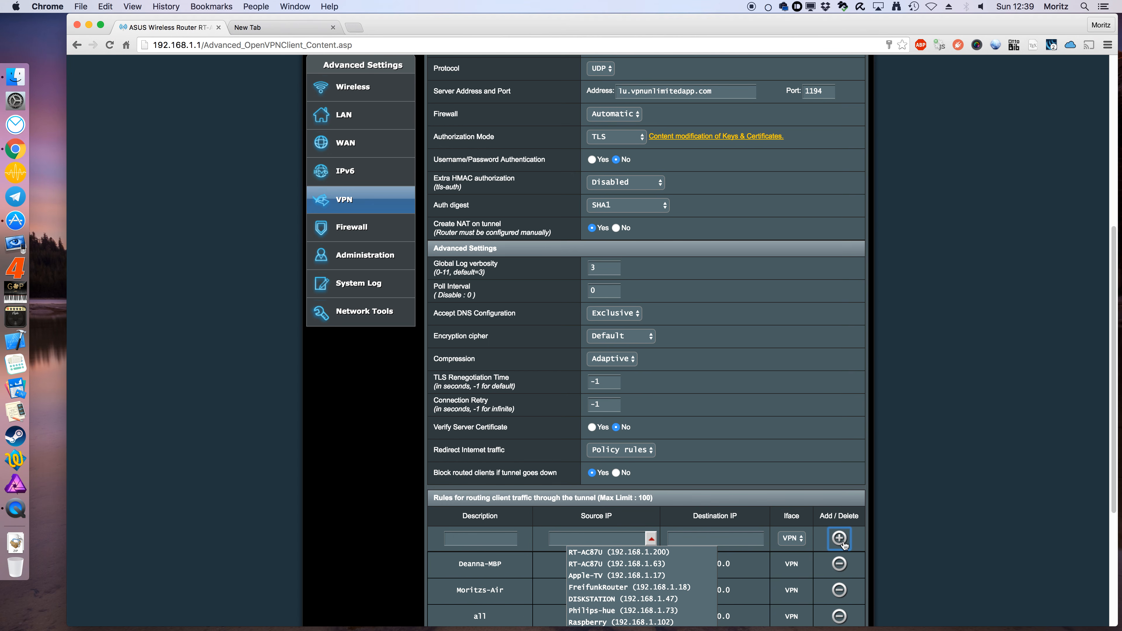
pyautogui.scroll(-4, 757, 508)
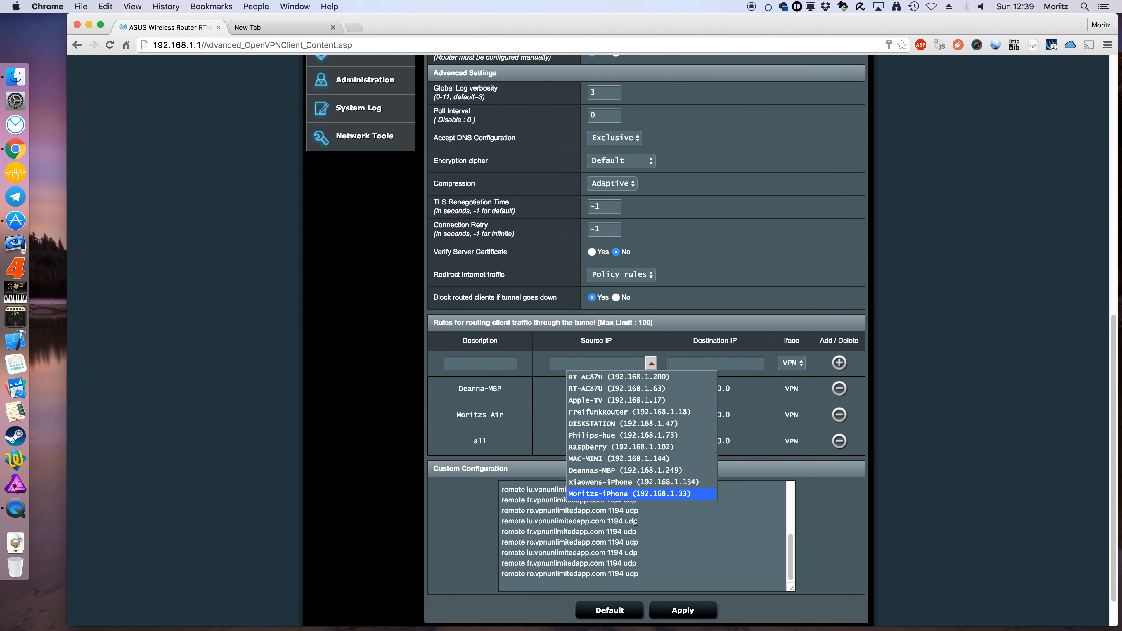
pyautogui.click(680, 613)
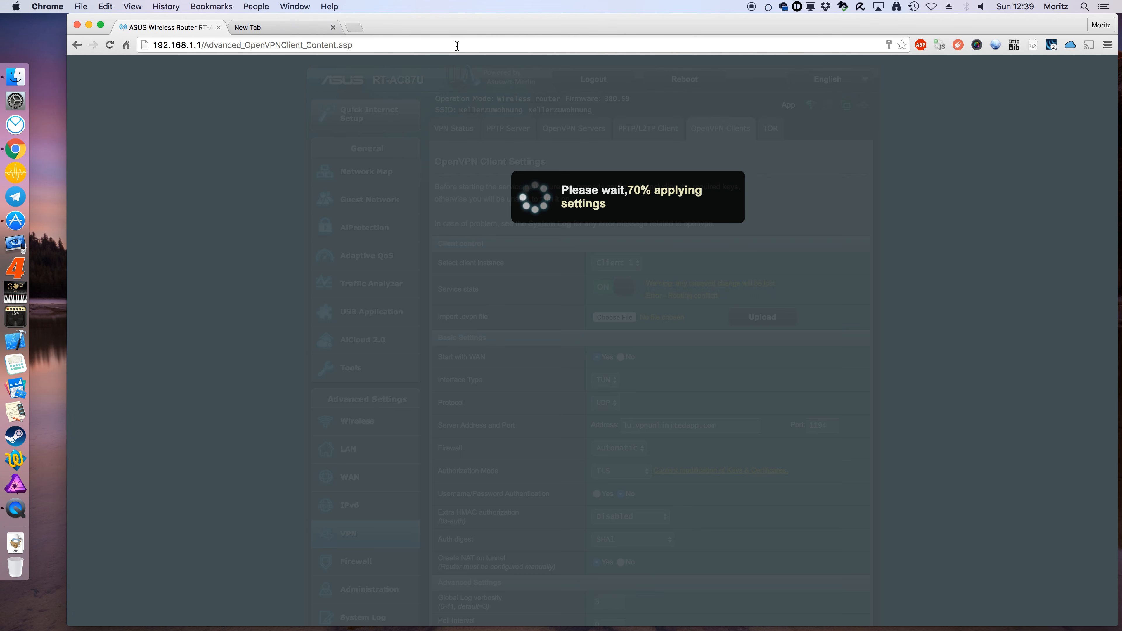
# Step: Search the web for "whatismyip" in the other browser tab and open WhatIsMyIP.com to check the public IP address
pyautogui.click(325, 29)
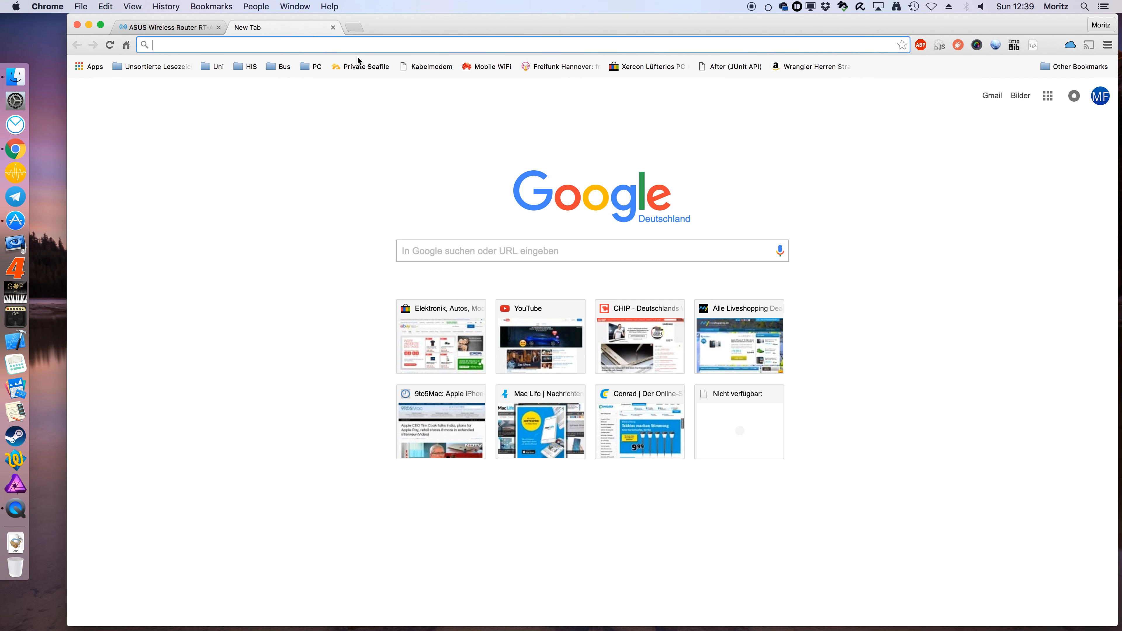
pyautogui.write('w')
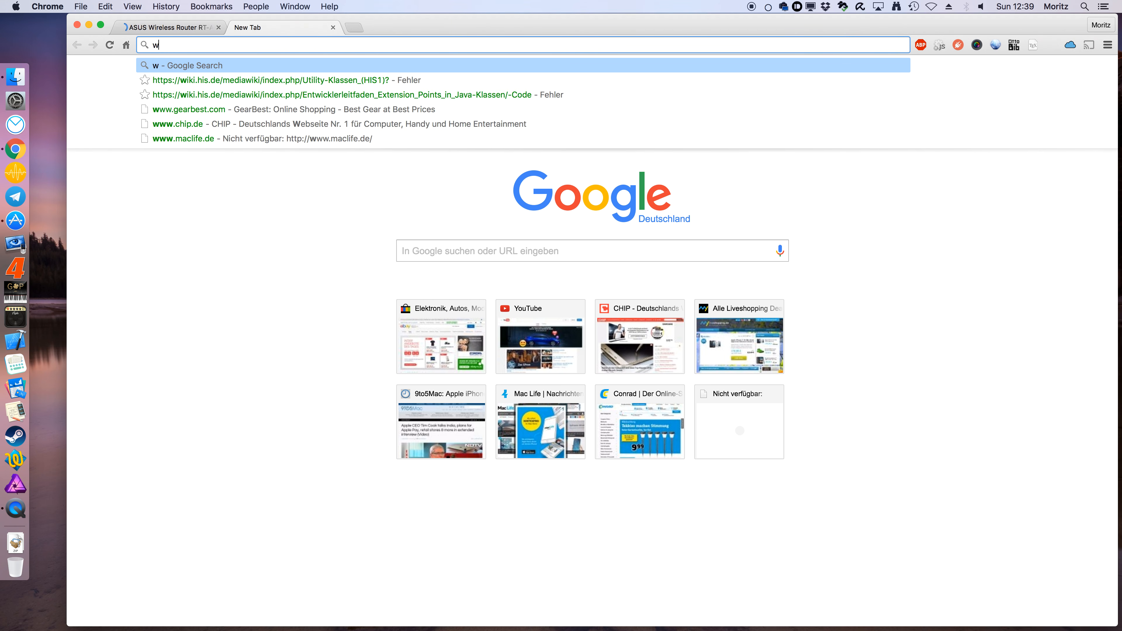
pyautogui.write('hat')
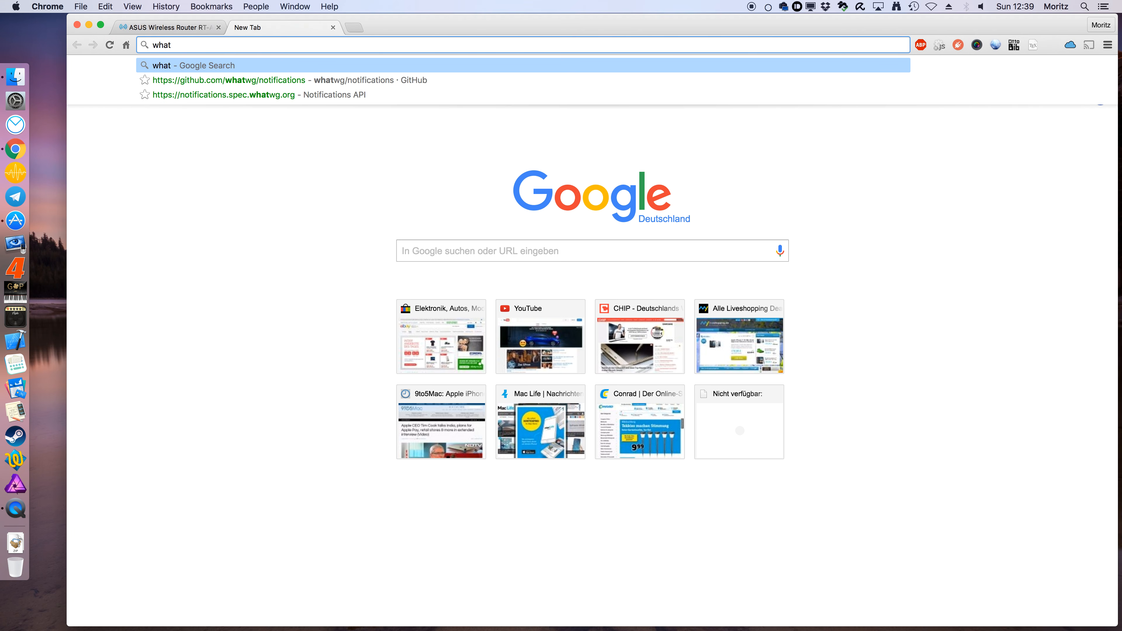
pyautogui.write('ismy')
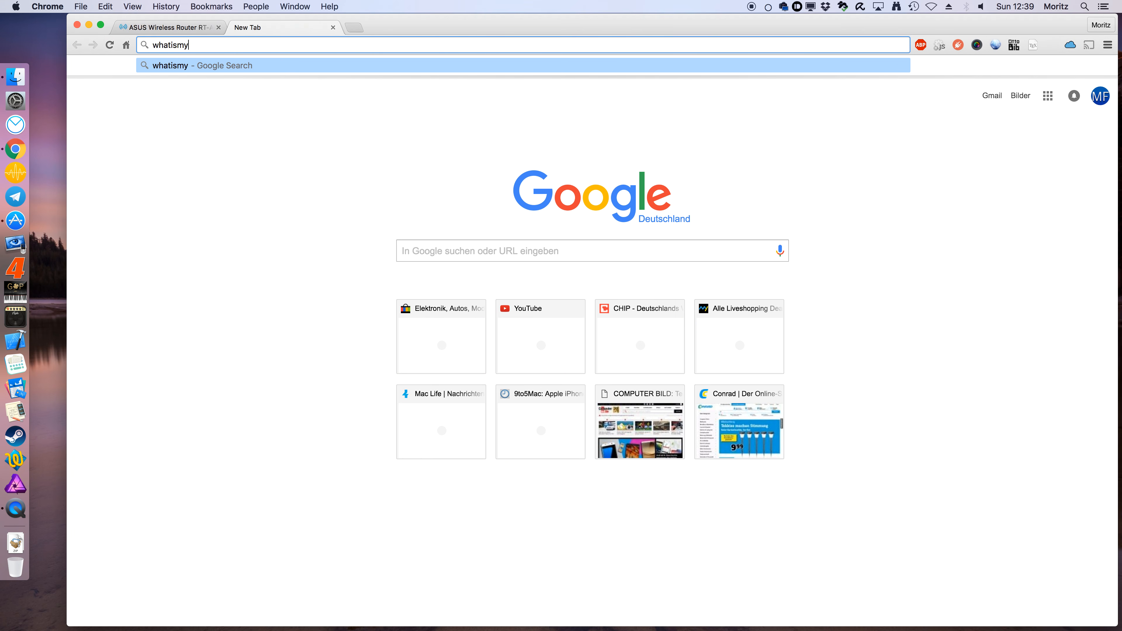
pyautogui.write('ip')
pyautogui.press('Return')
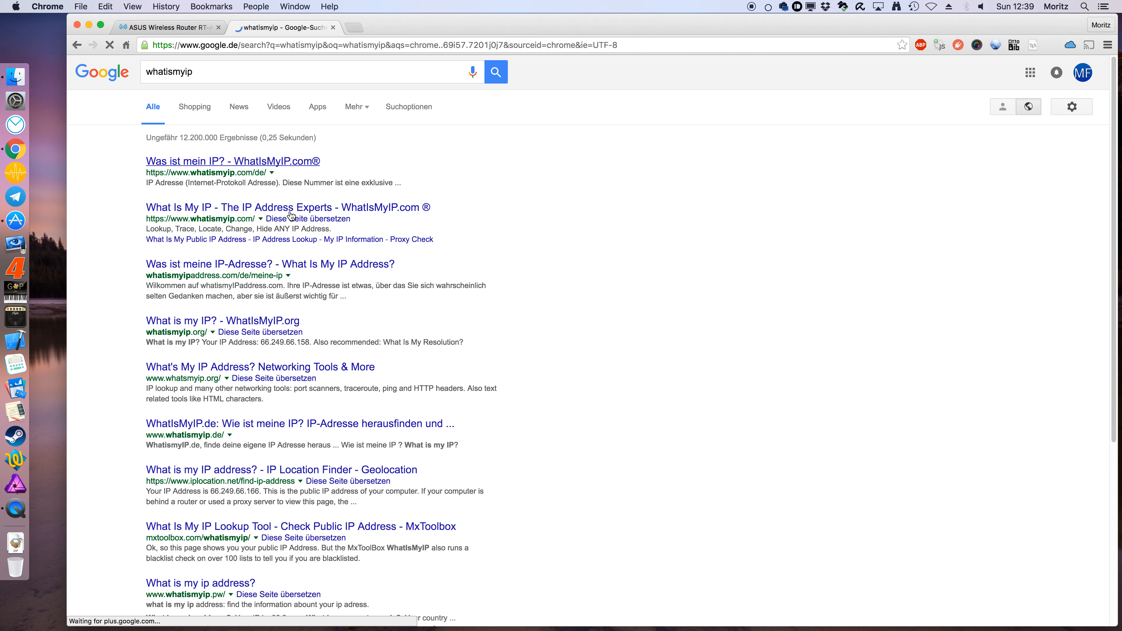
pyautogui.click(288, 213)
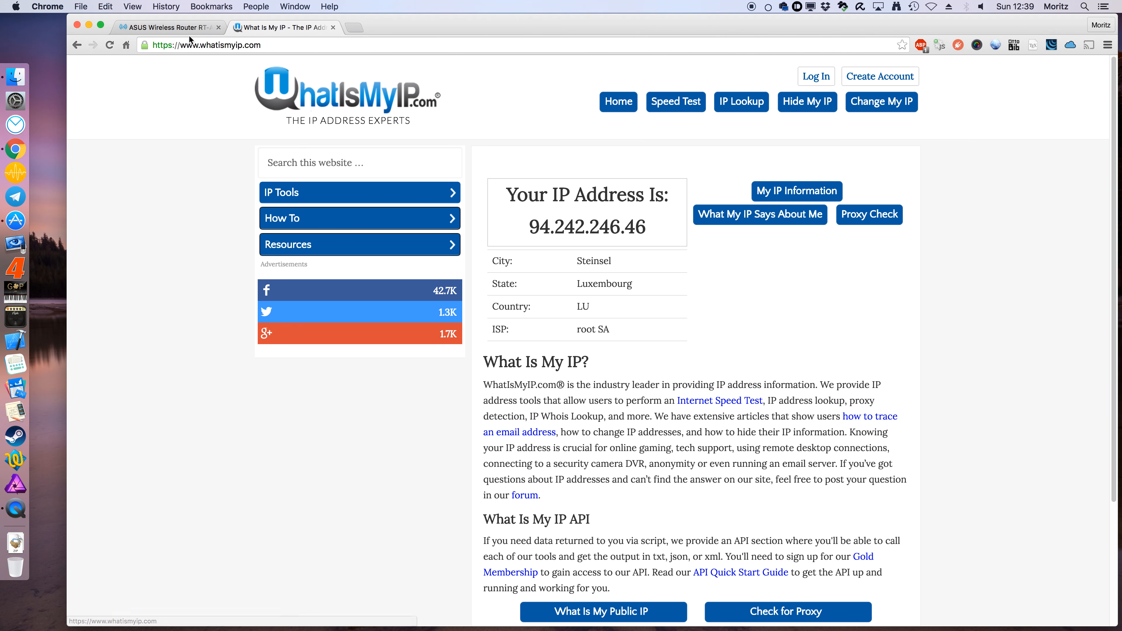
# Step: Return to the router's OpenVPN client settings and check the source IP range of the "all" routing rule
pyautogui.click(168, 27)
pyautogui.scroll(-10, 548, 359)
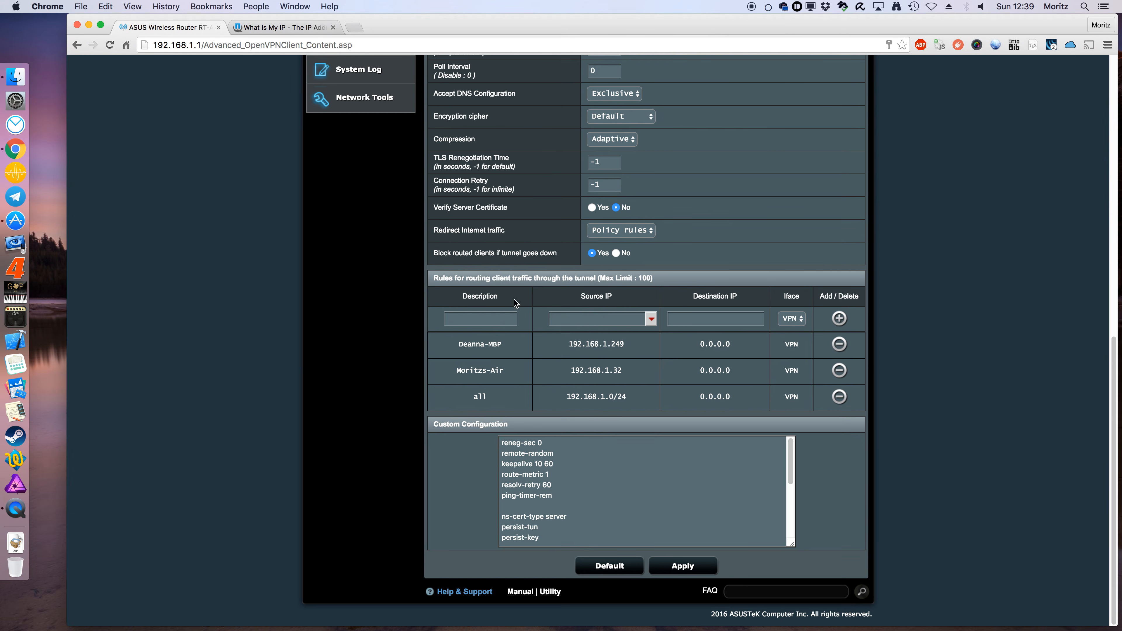
pyautogui.scroll(10, 512, 241)
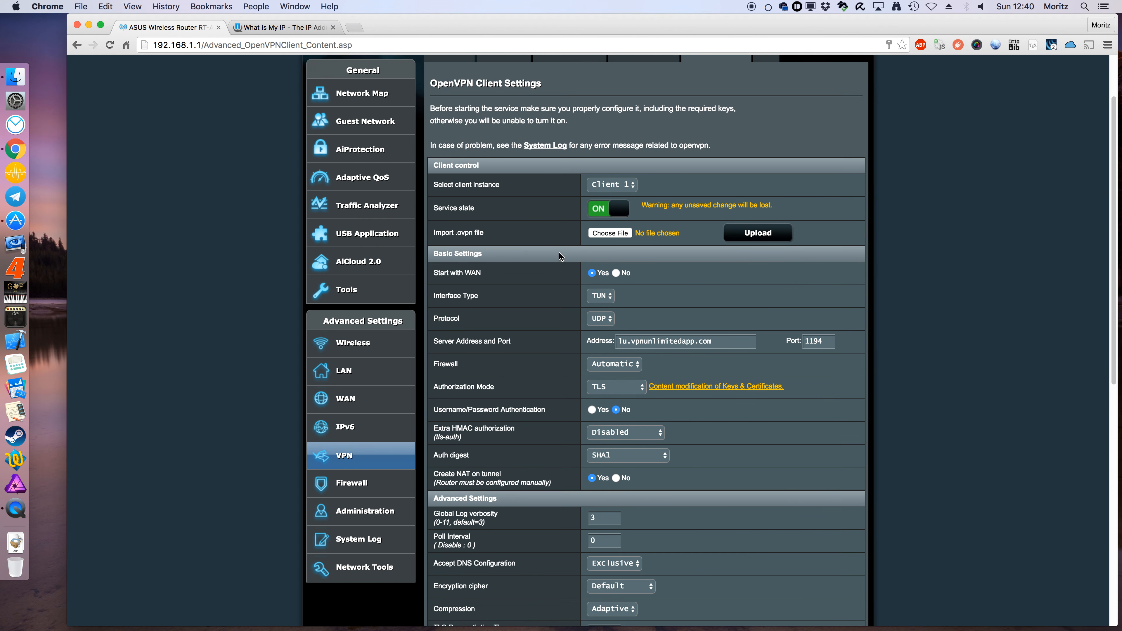
pyautogui.scroll(-8, 582, 260)
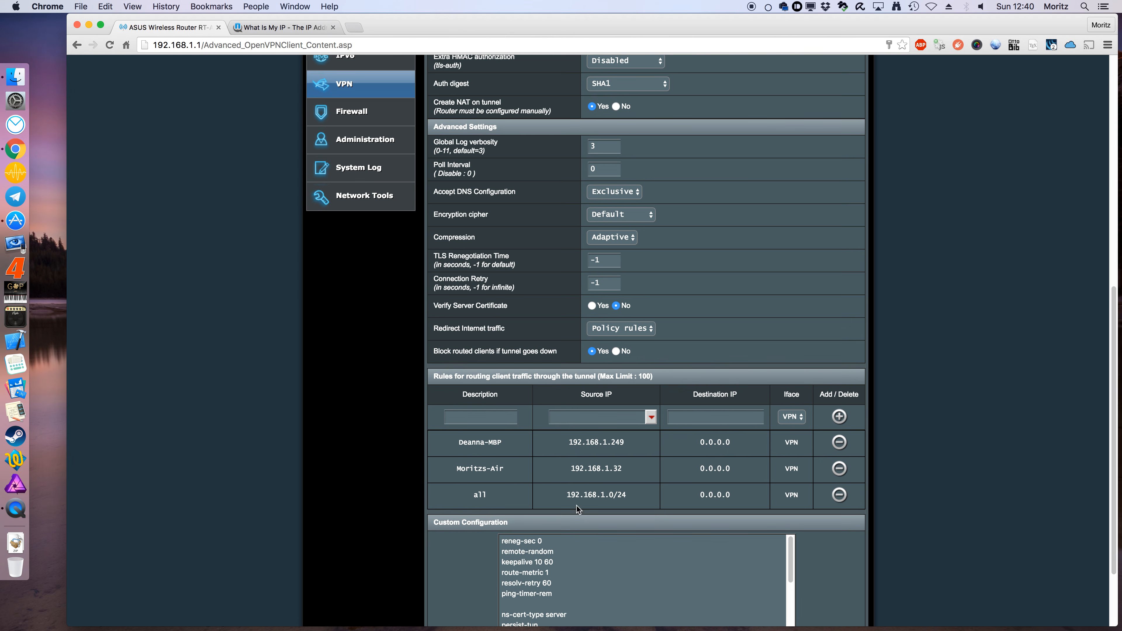
pyautogui.moveTo(566, 495); pyautogui.dragTo(641, 497)
# Step: Add a routing rule for the Apple-TV client with source IP 192.168.1.17 and the WAN interface, and review it
pyautogui.click(652, 417)
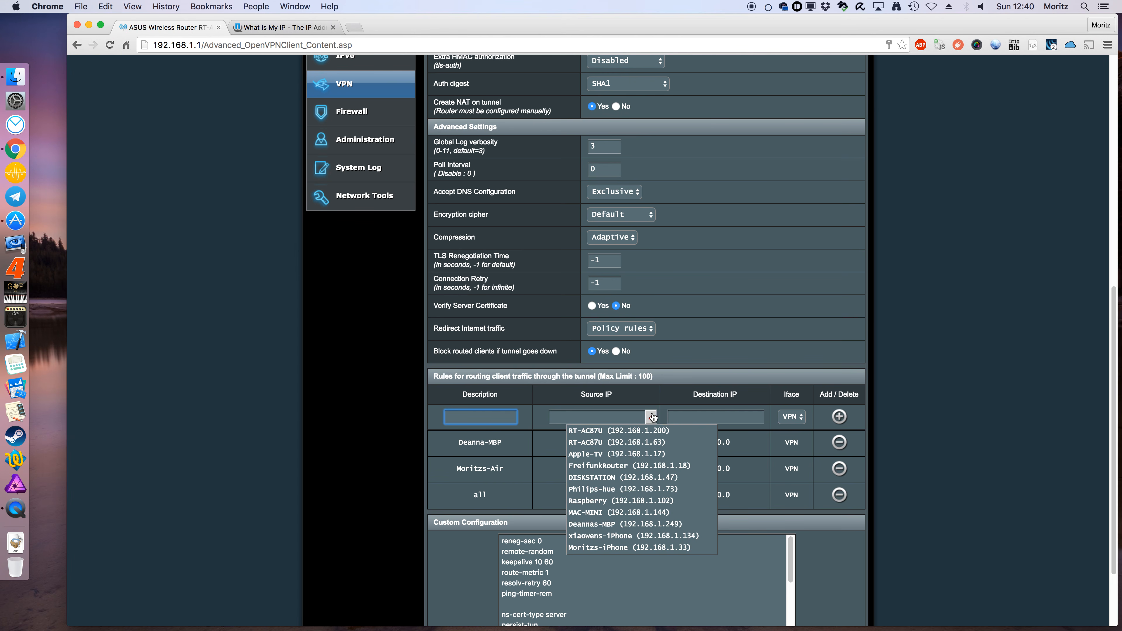
pyautogui.click(636, 454)
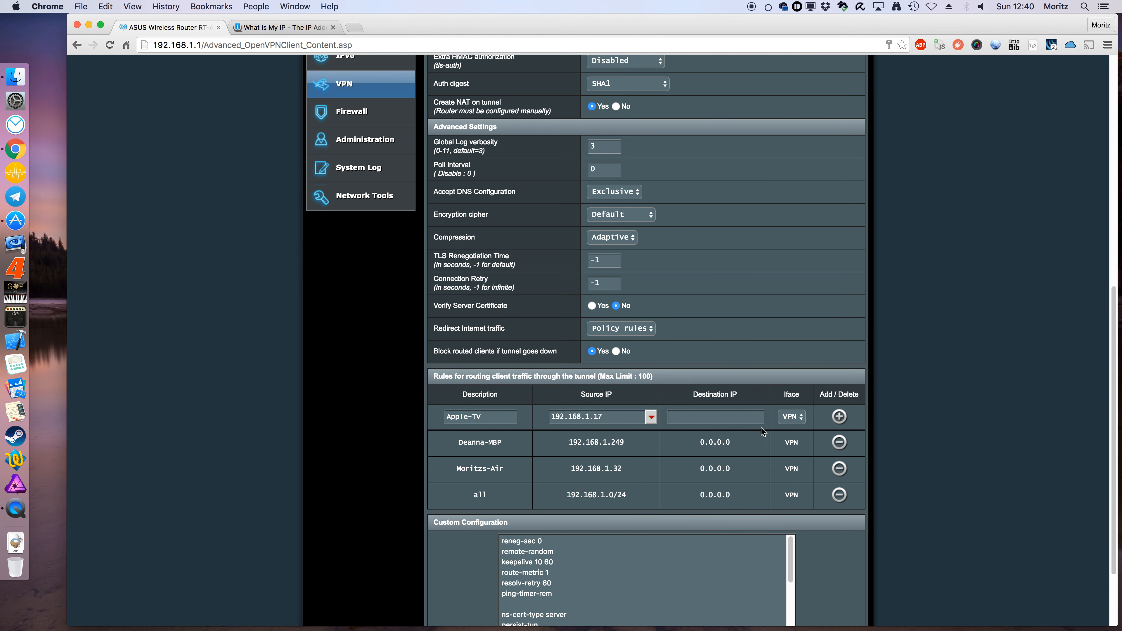
pyautogui.click(793, 417)
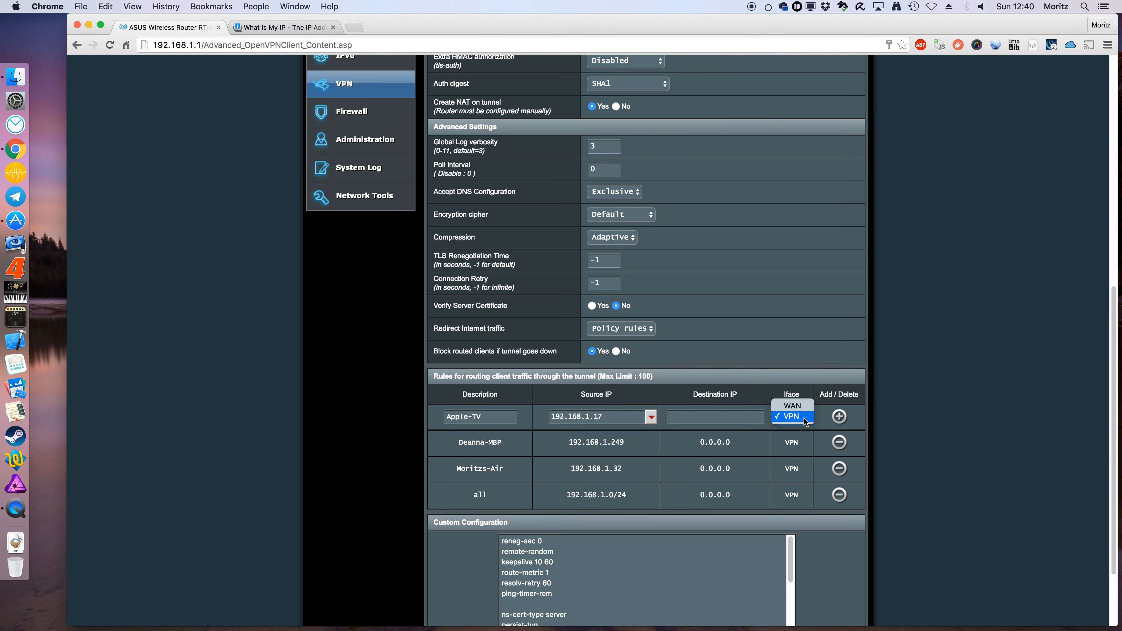
pyautogui.click(800, 410)
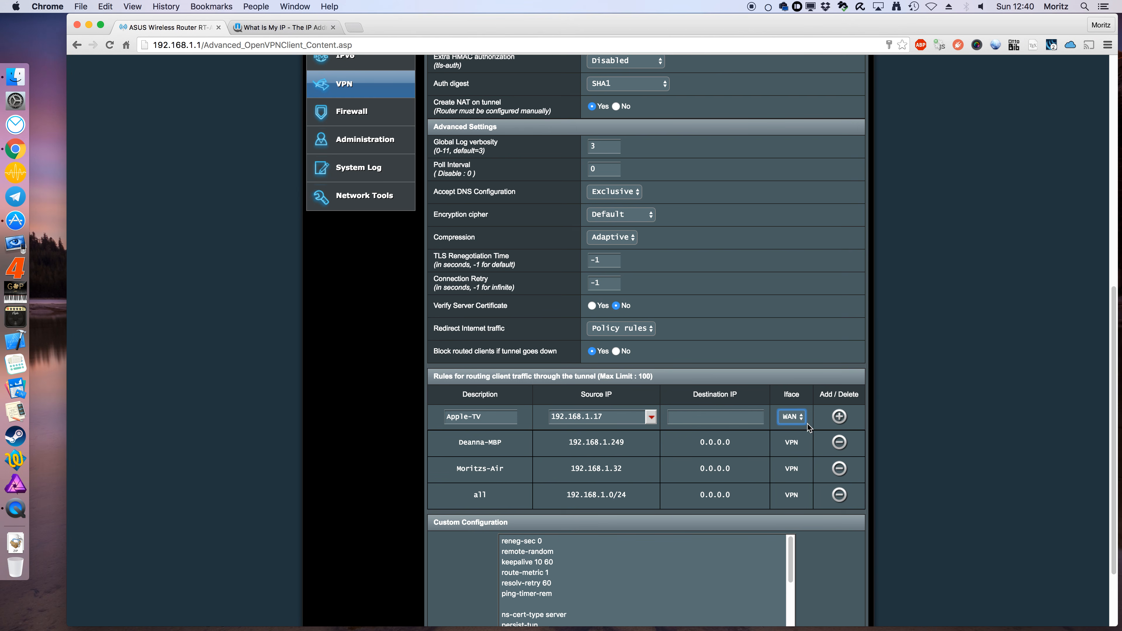
pyautogui.click(838, 420)
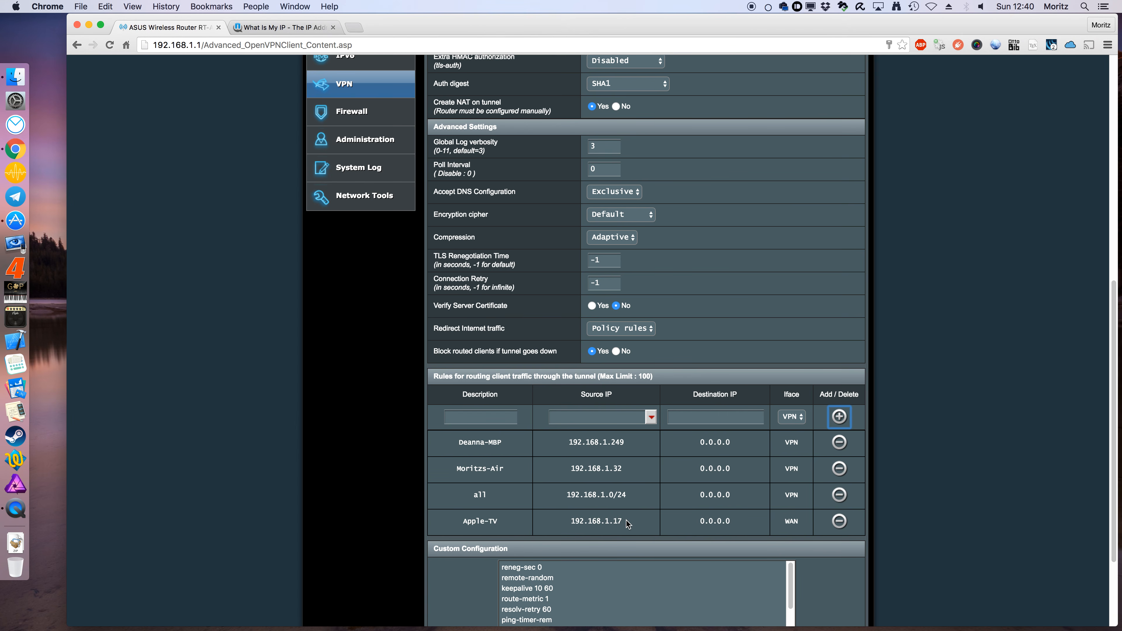
pyautogui.moveTo(628, 524); pyautogui.dragTo(462, 522)
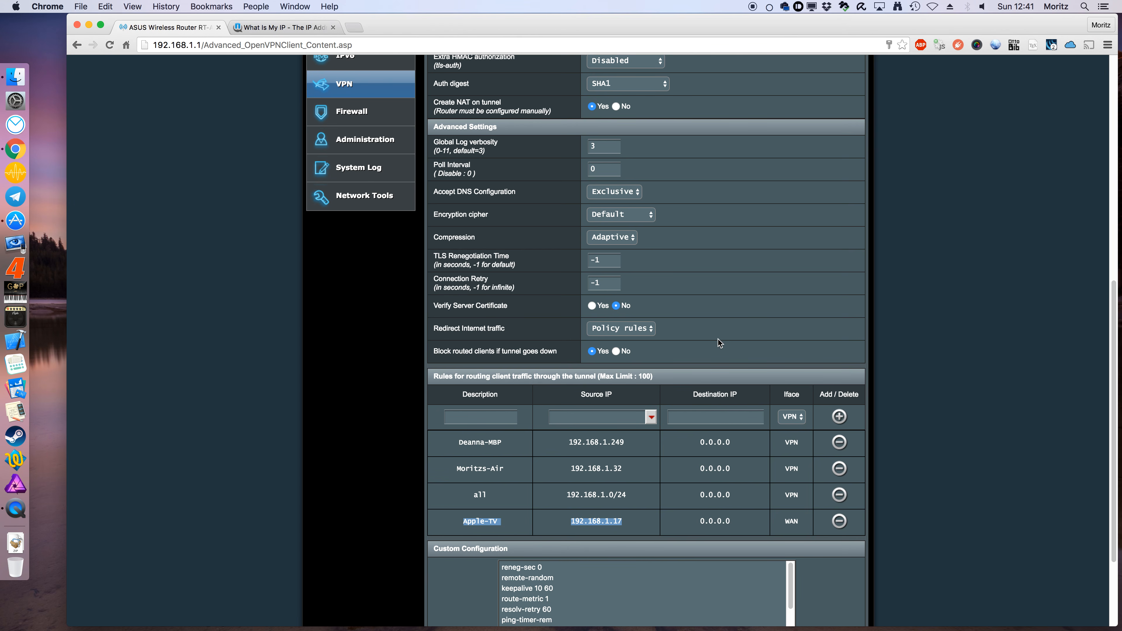
pyautogui.scroll(-5, 718, 340)
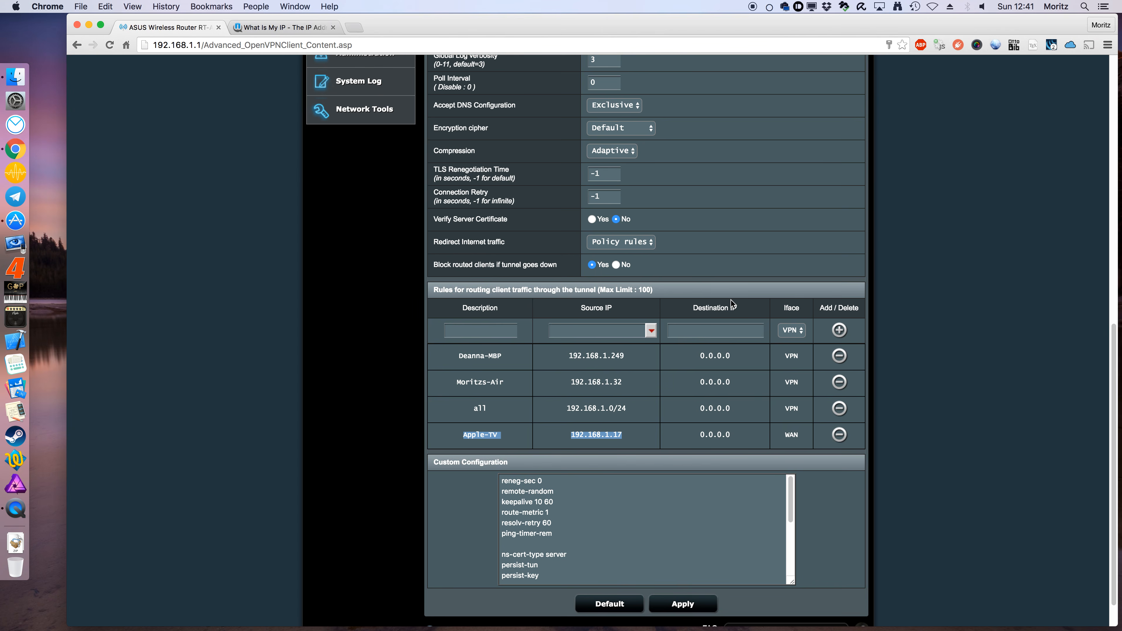
pyautogui.scroll(20, 731, 301)
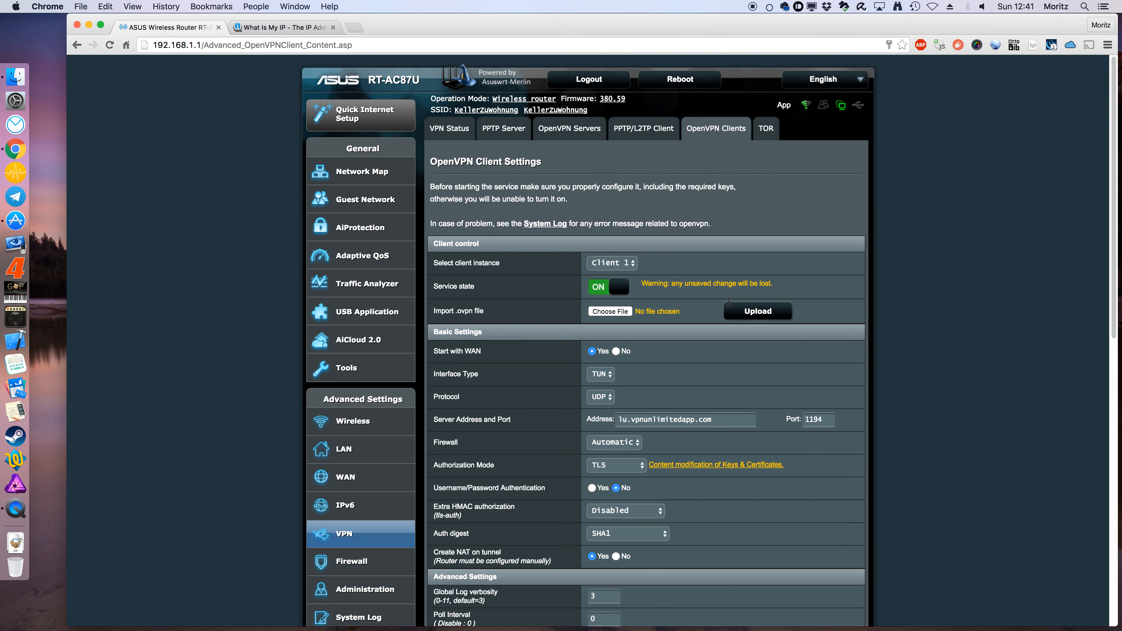